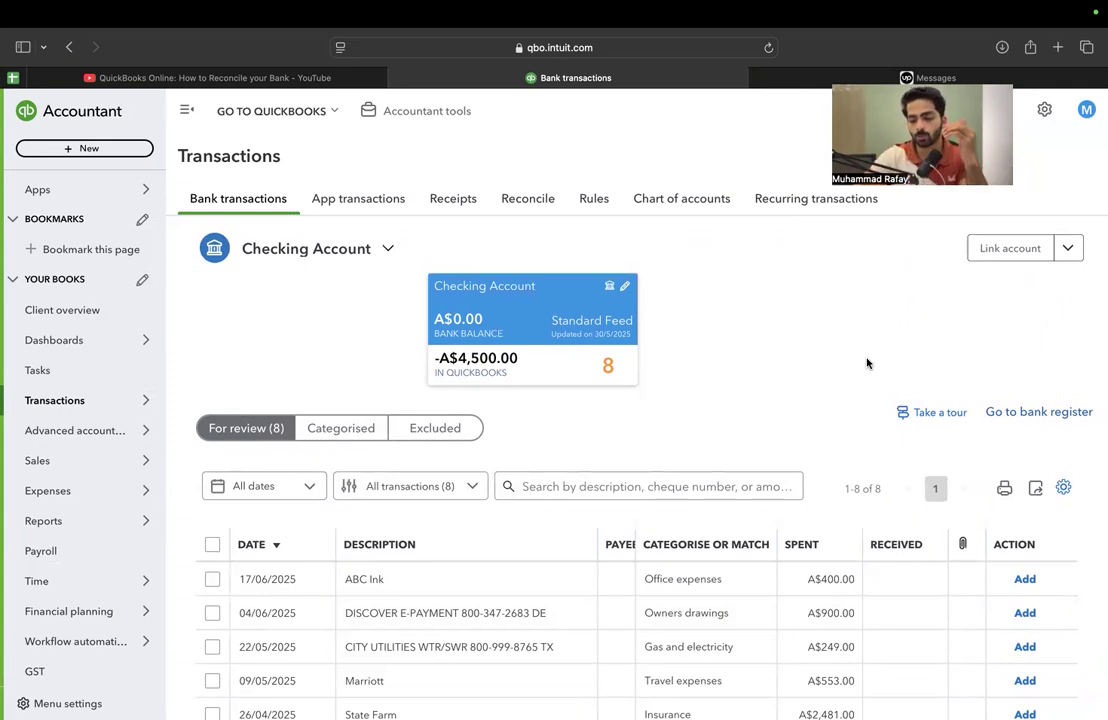
Examine the Checking Account bank transactions waiting for review, including their dates, descriptions, categories and amounts
scroll(867, 363, down, 4)
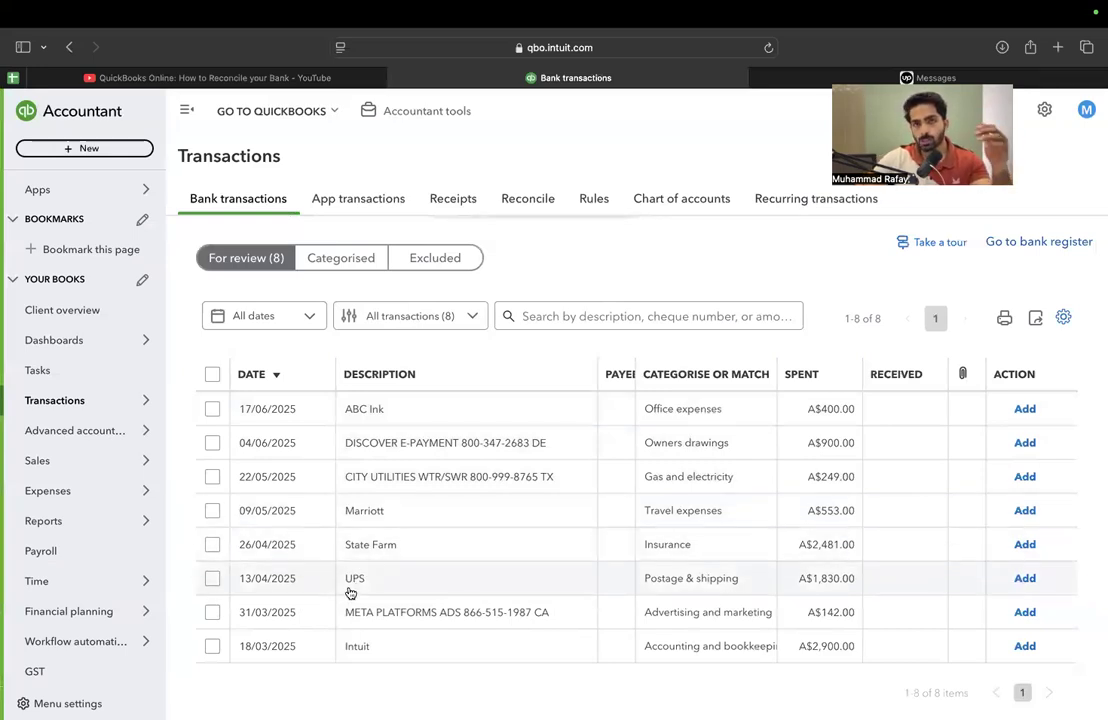
scroll(350, 593, up, 5)
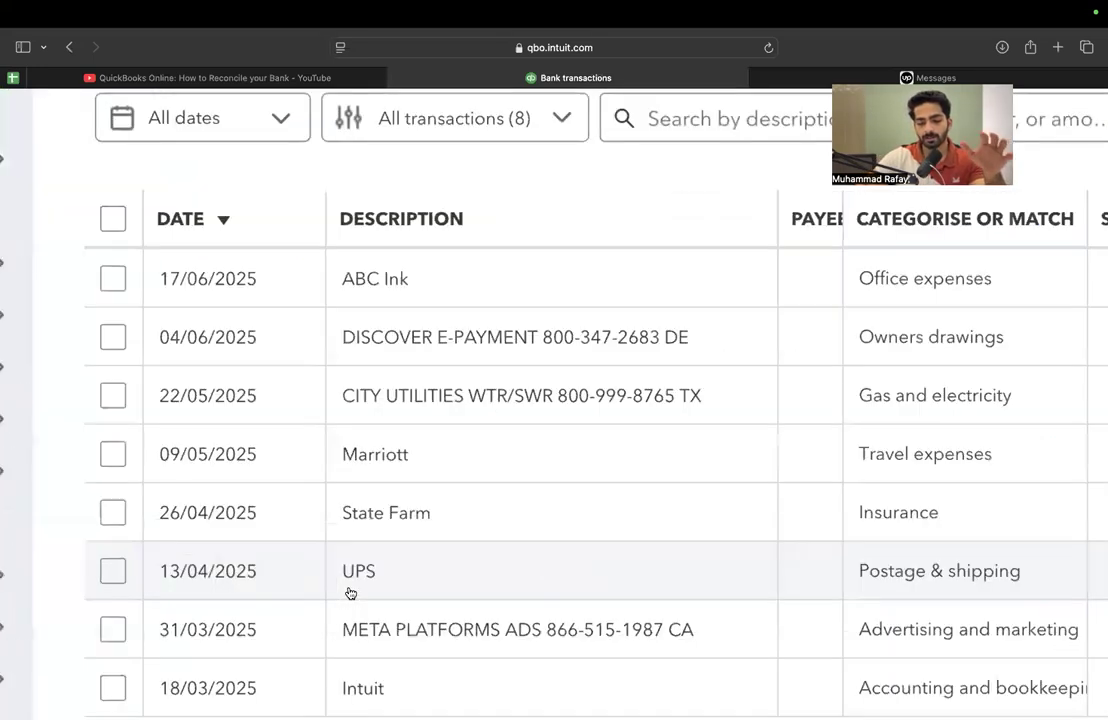
scroll(350, 593, down, 1)
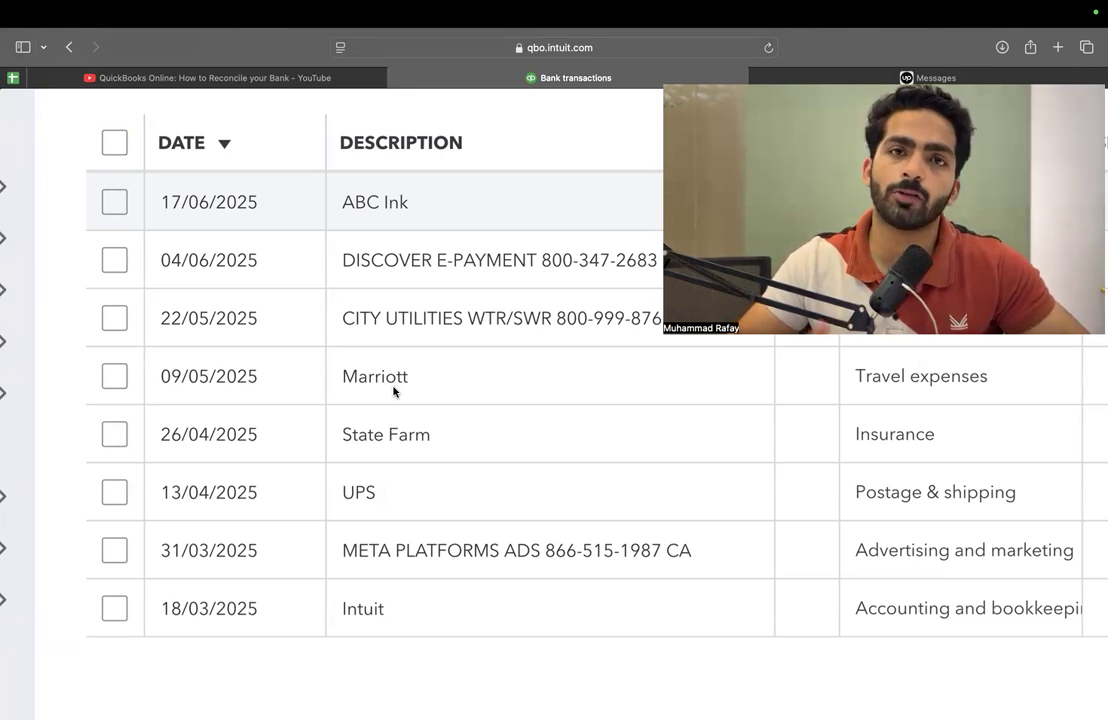
scroll(393, 391, down, 5)
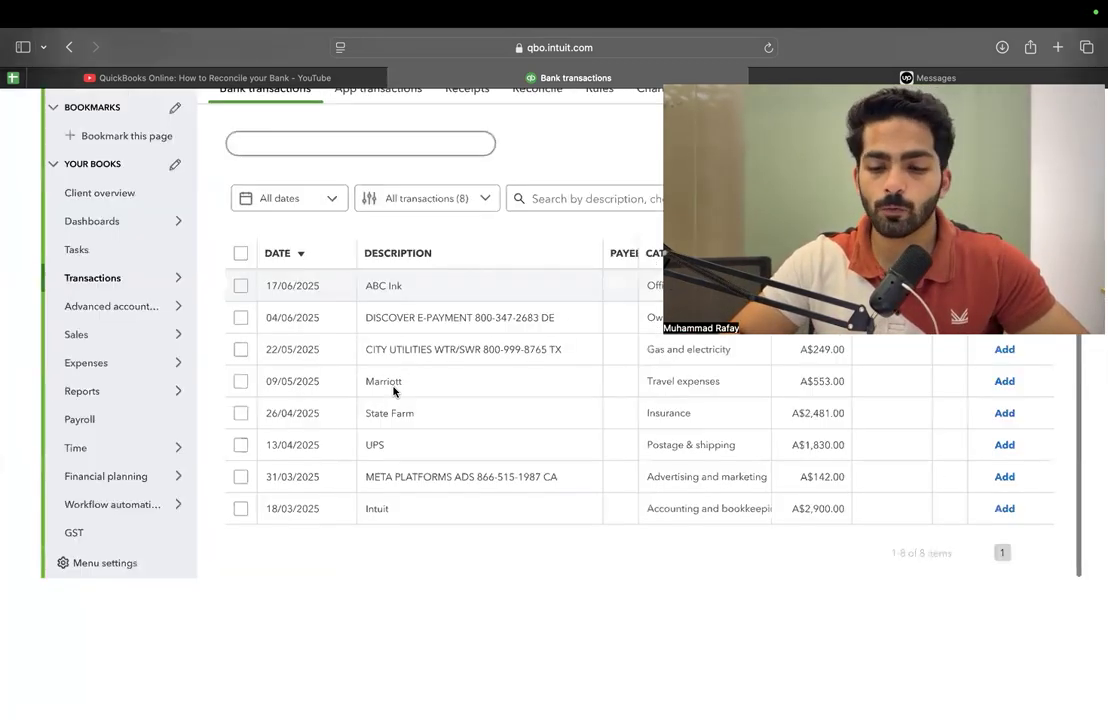
scroll(393, 391, down, 3)
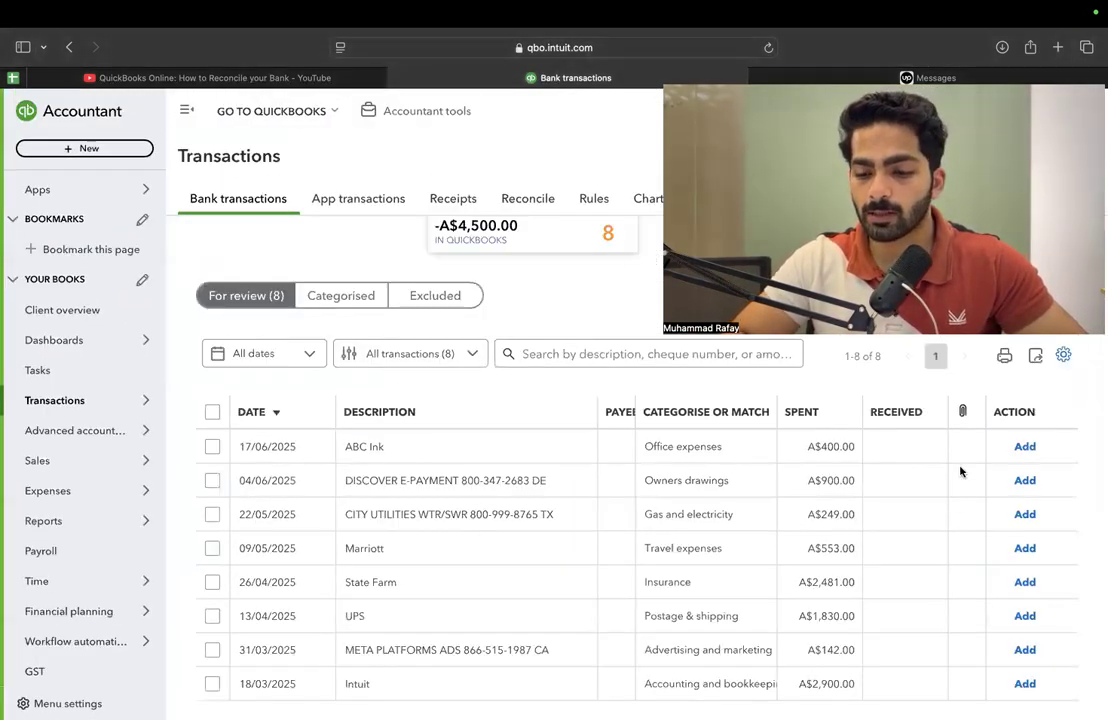
click(212, 413)
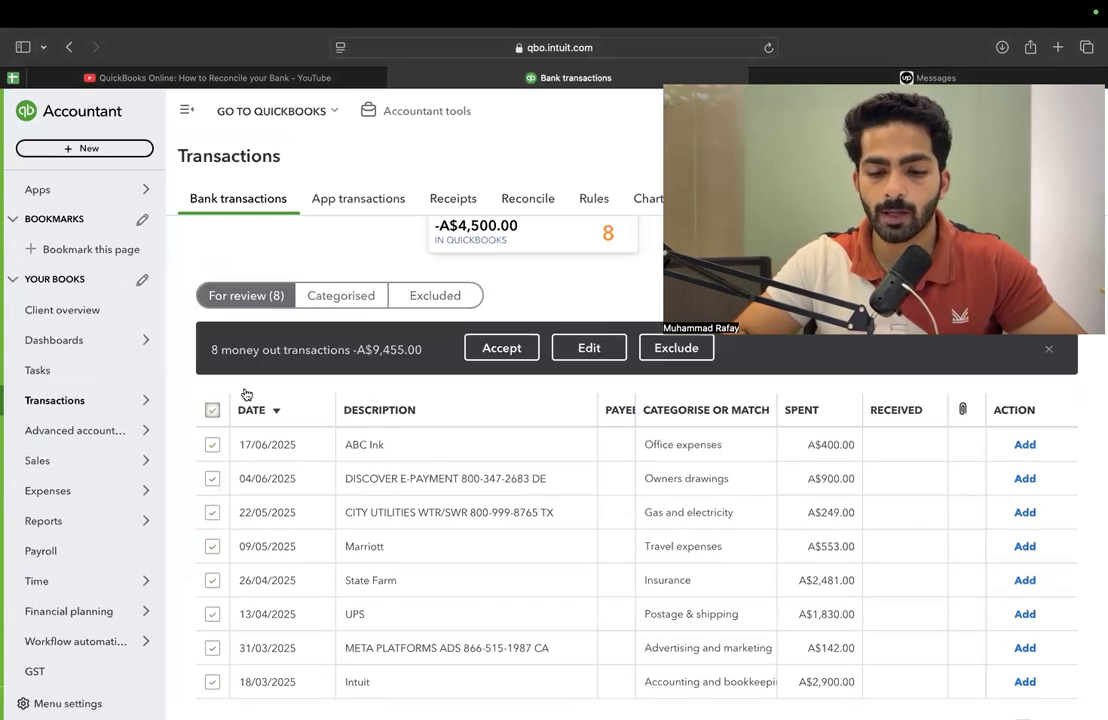
click(1049, 349)
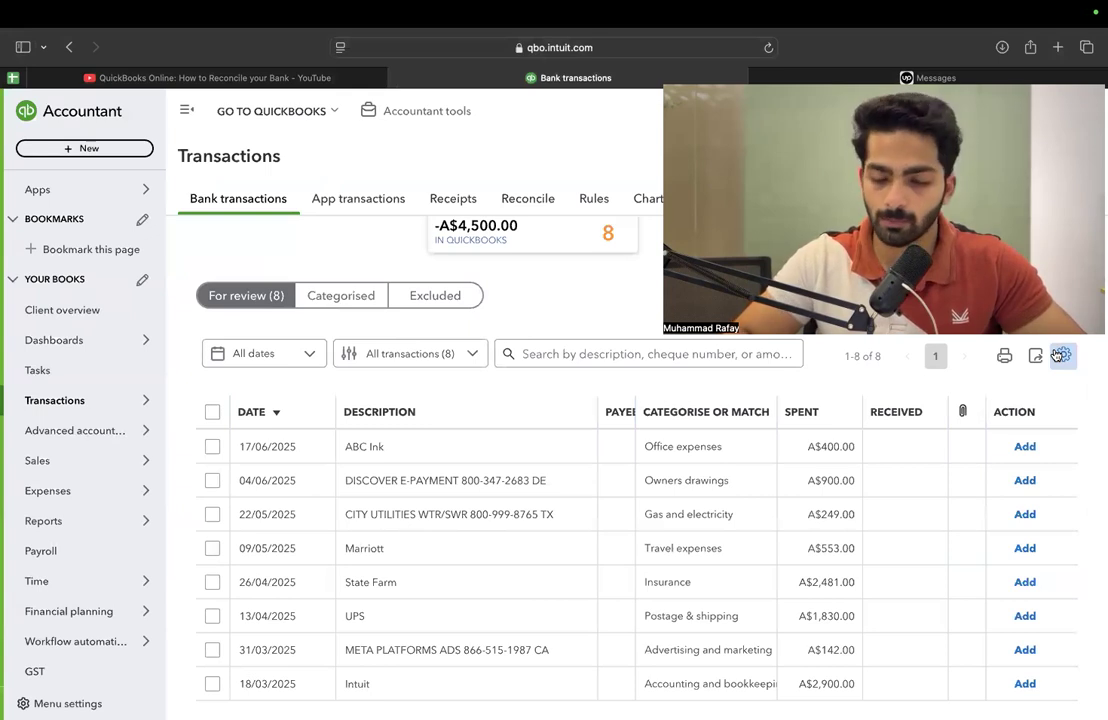
Add the ABC Ink, Discover and City Utilities transactions individually, and accept all remaining for-review transactions in one batch
click(1025, 448)
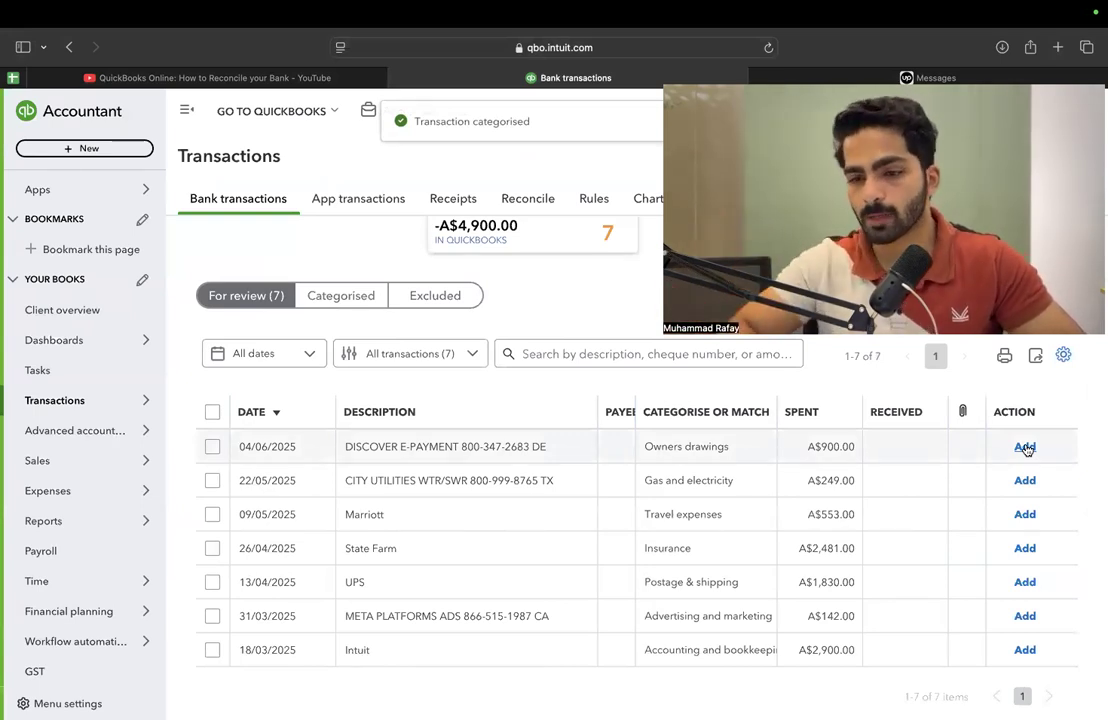
click(1025, 447)
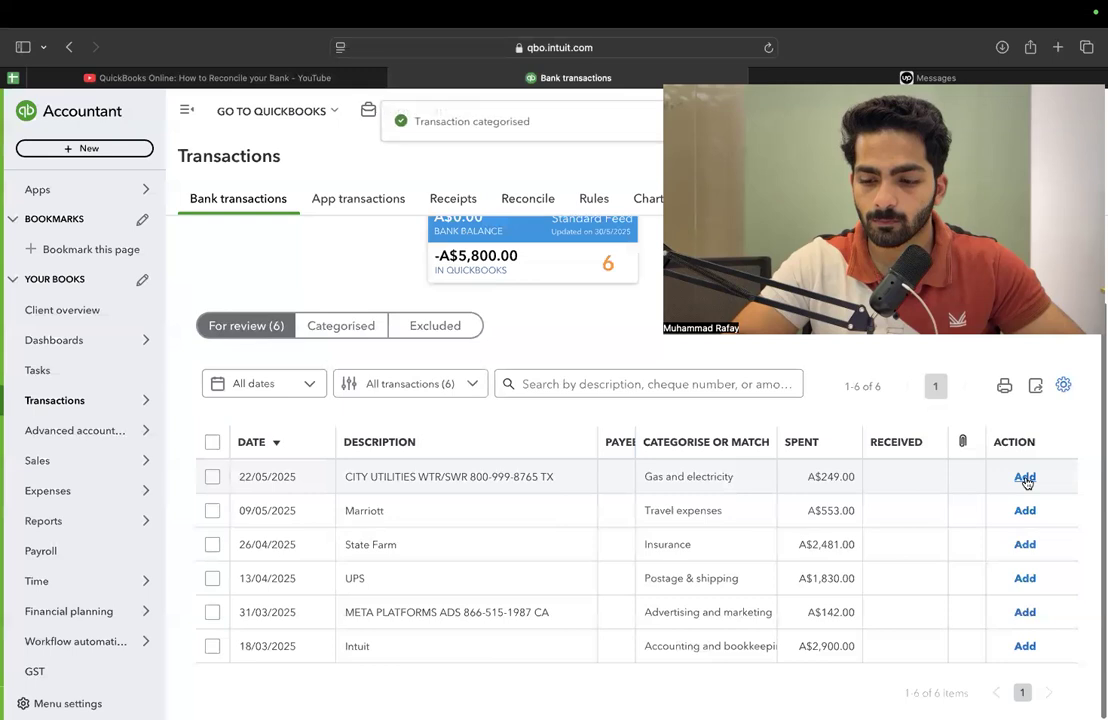
click(211, 478)
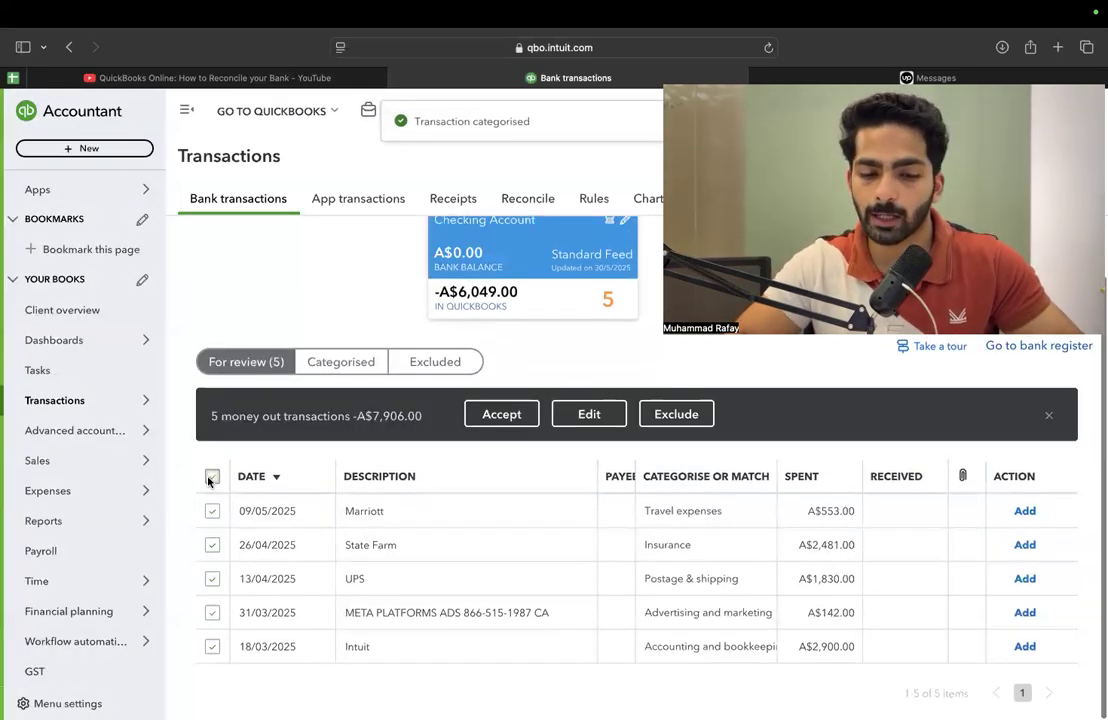
click(521, 422)
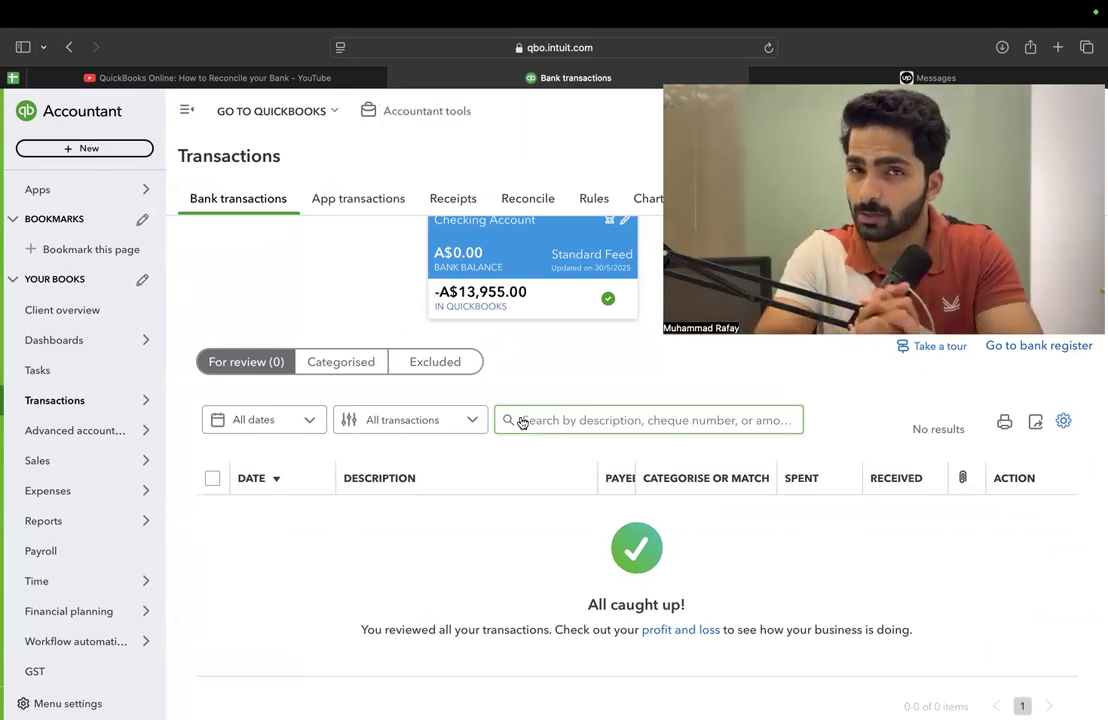
Check the Checking_Account statement in Excel, and open the Reconcile page for the Checking Account in QuickBooks
key(super+Tab)
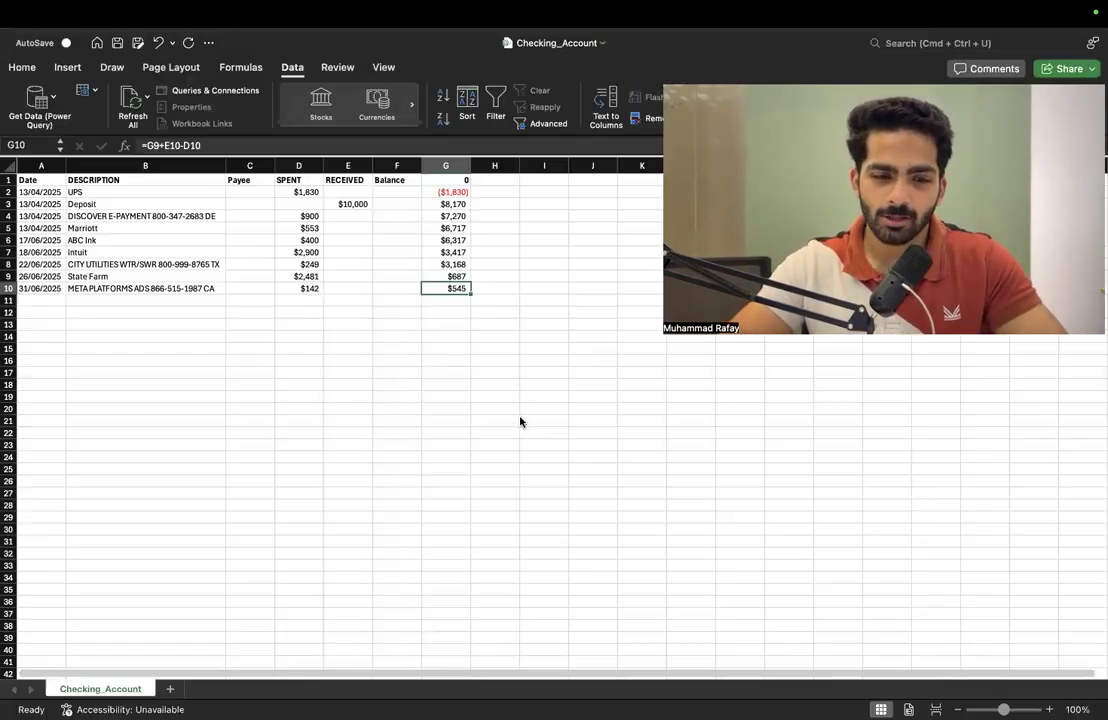
key(super+Tab)
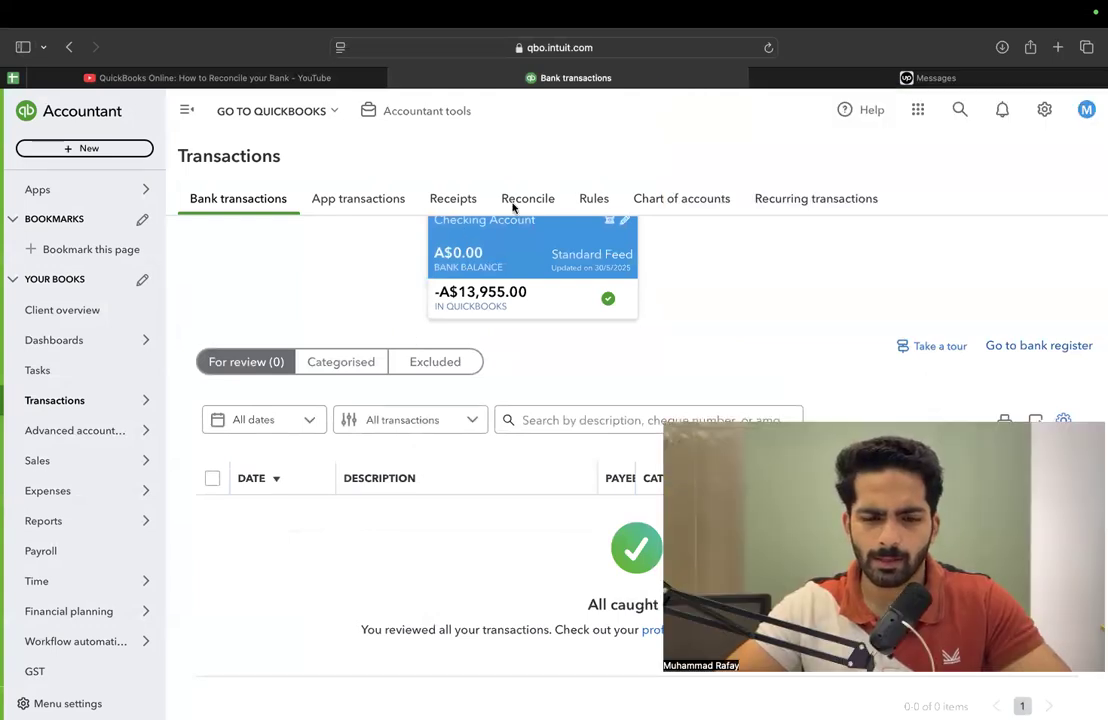
click(553, 200)
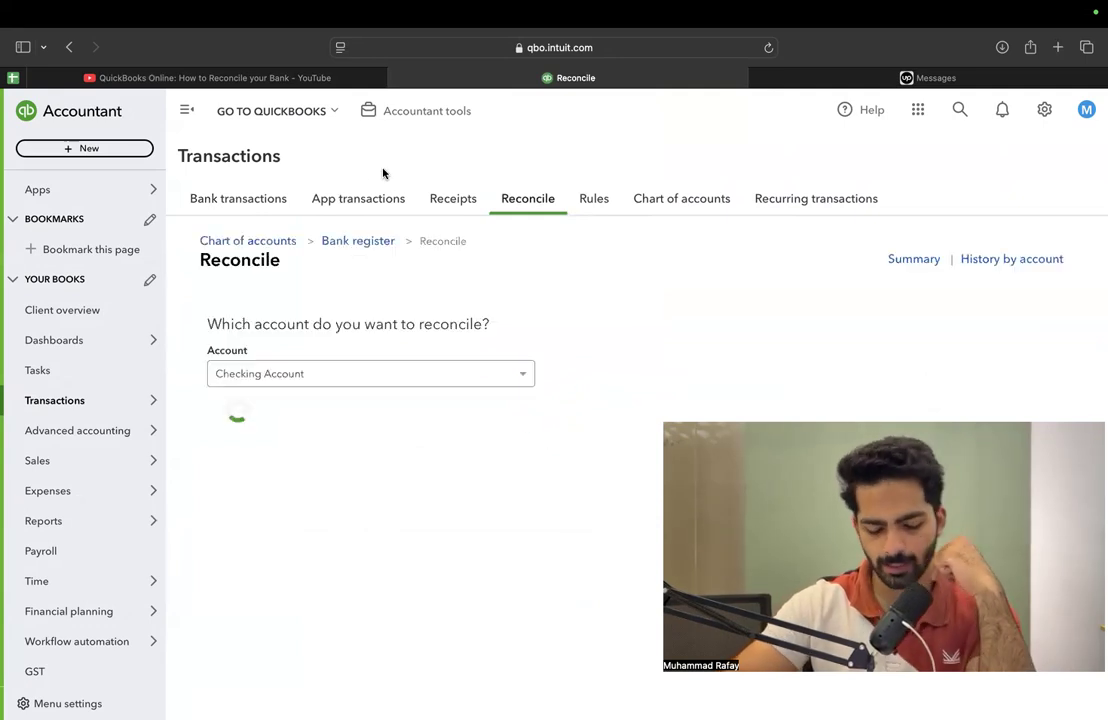
mouse_move(402, 460)
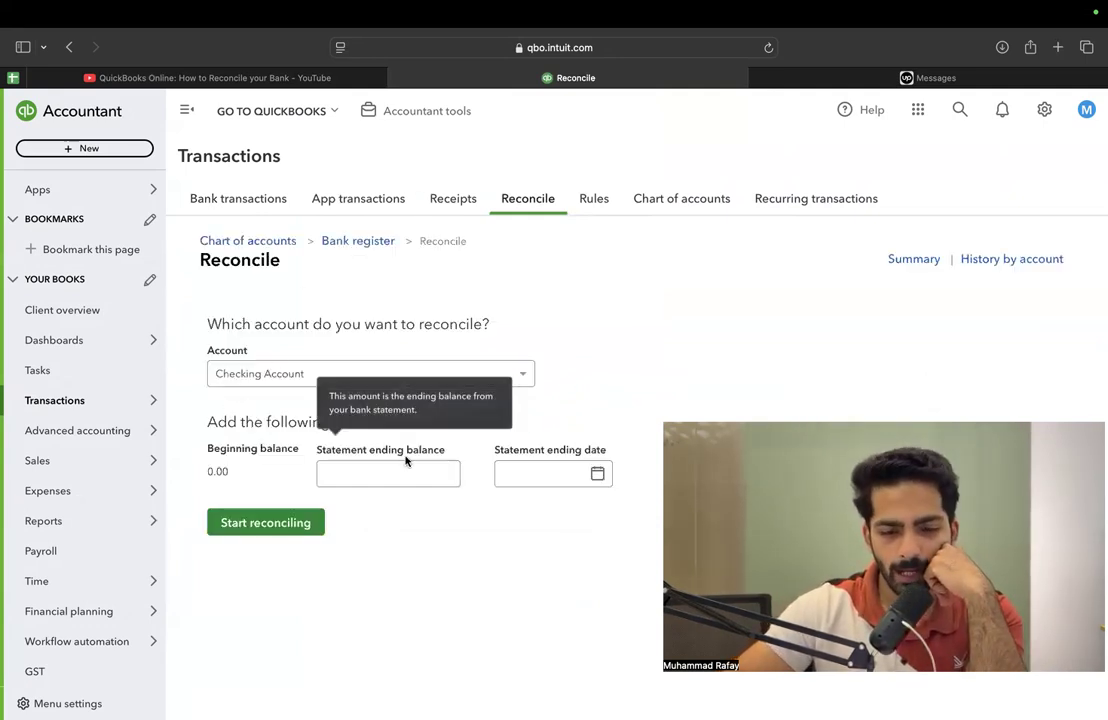
Set the statement ending balance to 545, using the final balance in the Checking_Account workbook in Excel
click(603, 463)
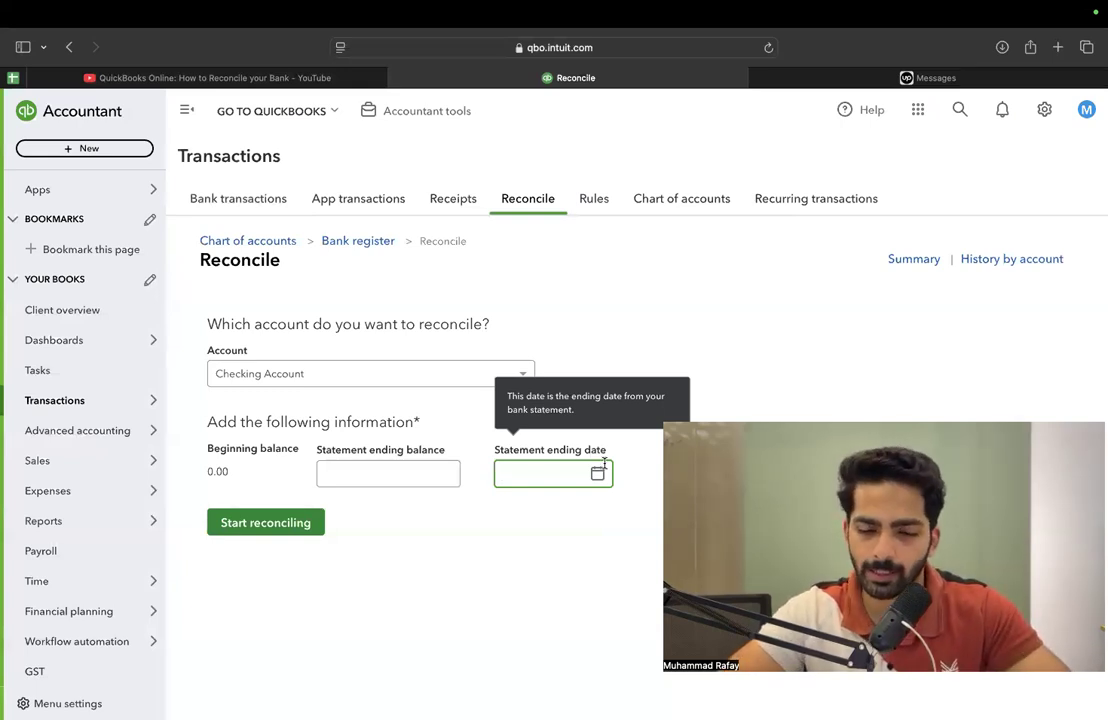
click(386, 466)
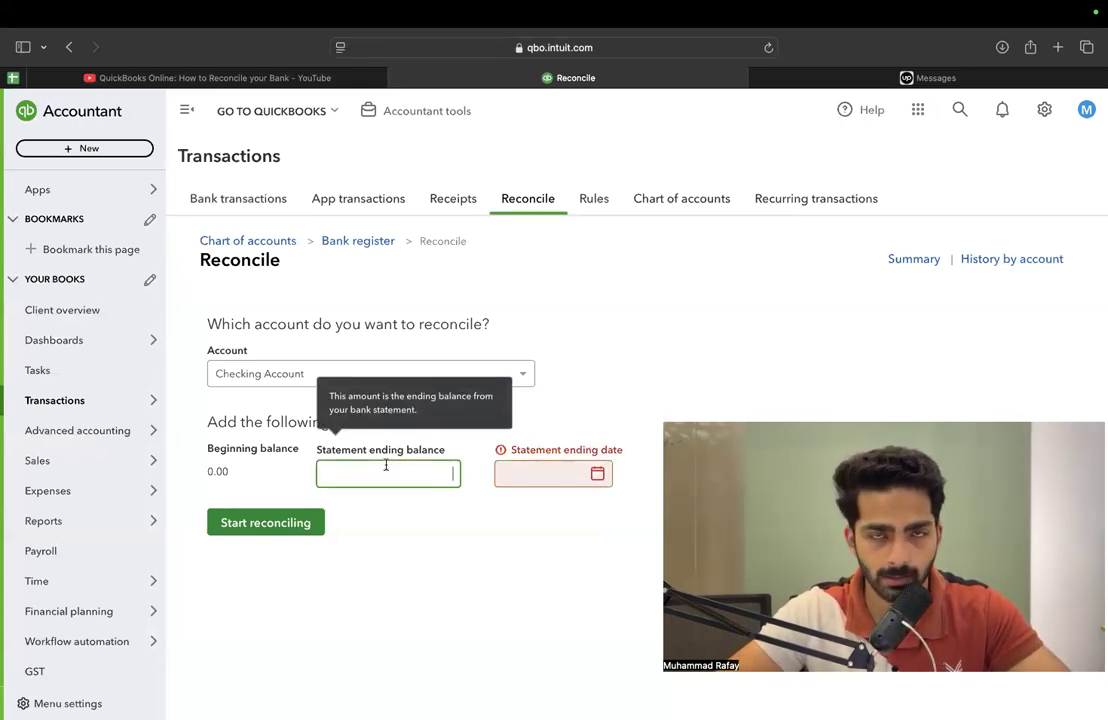
key(super+Tab)
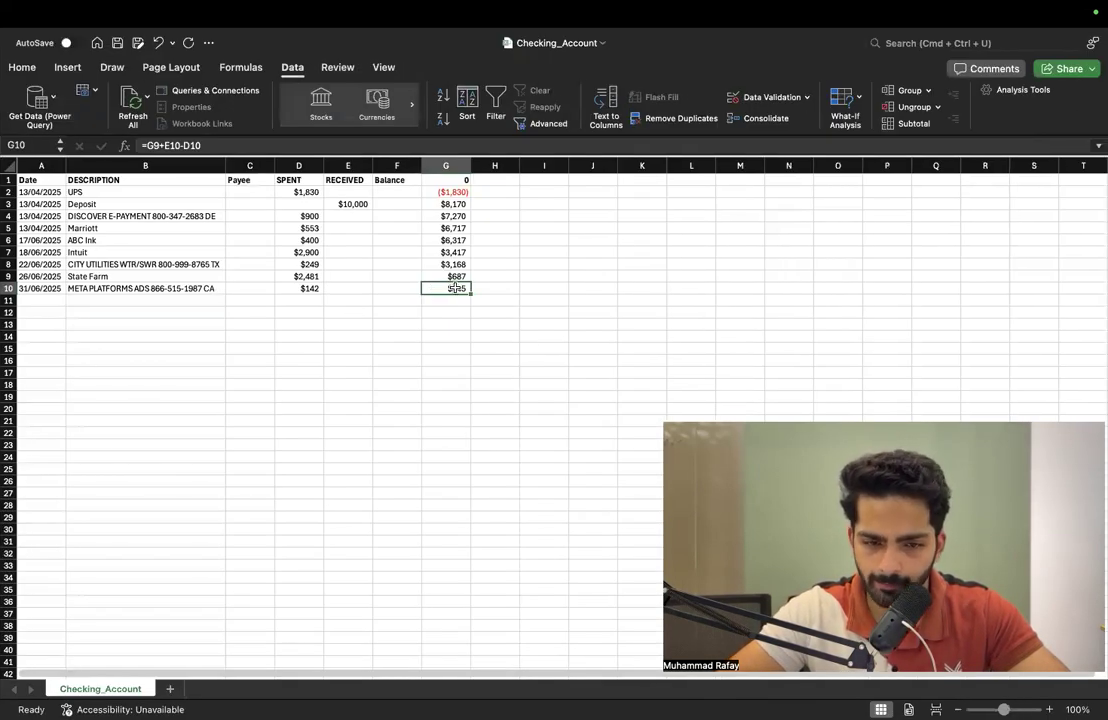
key(super+Tab)
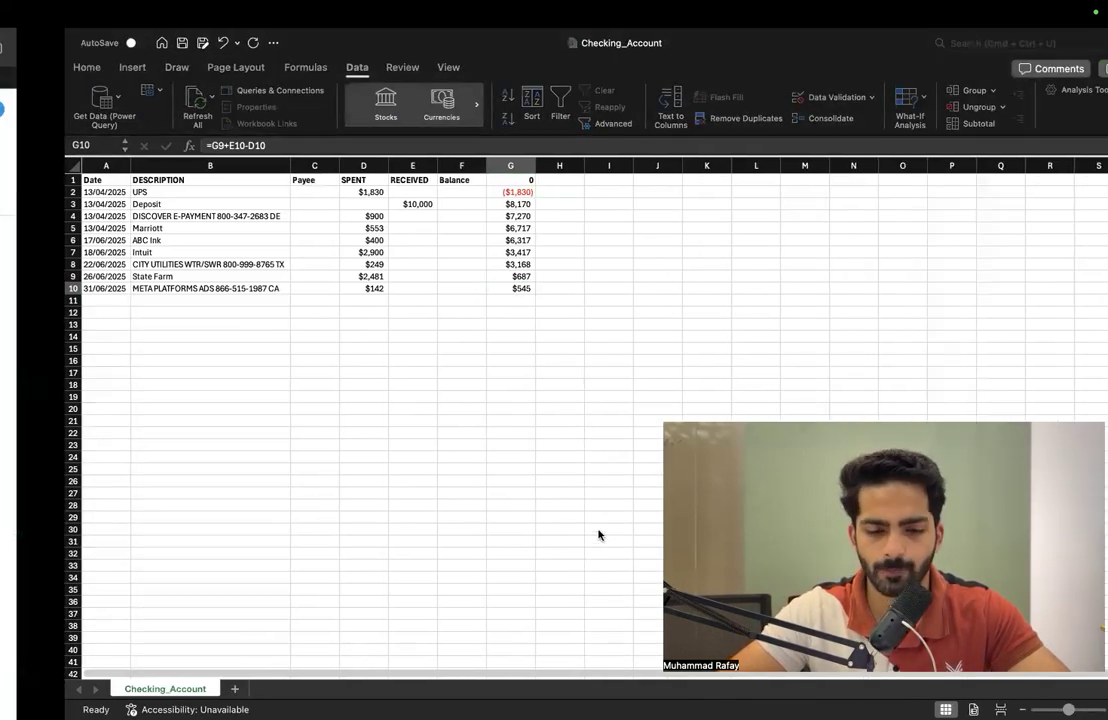
text(545)
Change the date of the META PLATFORMS ADS row in the Excel statement to 30/06/2025
click(570, 472)
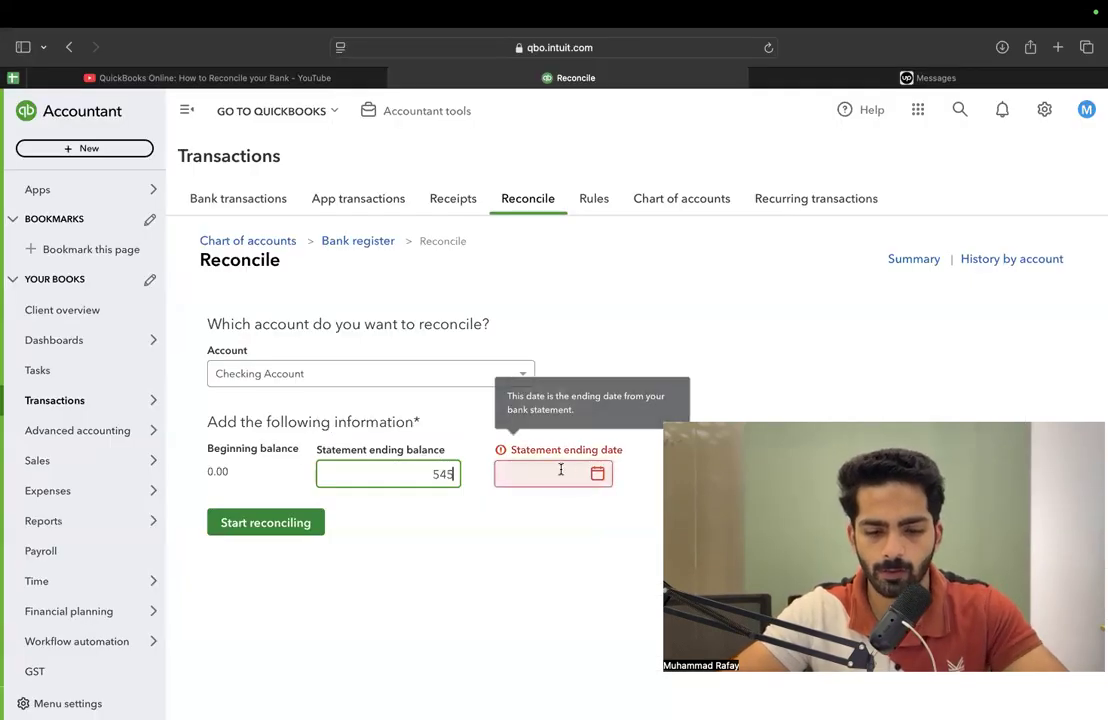
key(super+Tab)
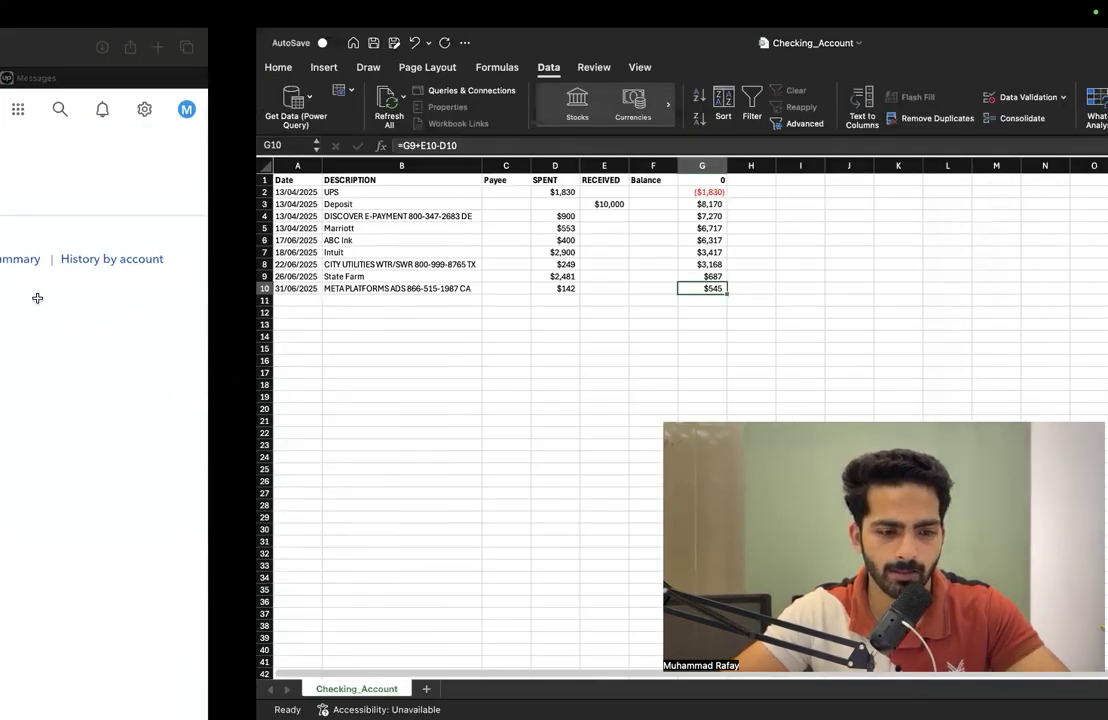
click(37, 289)
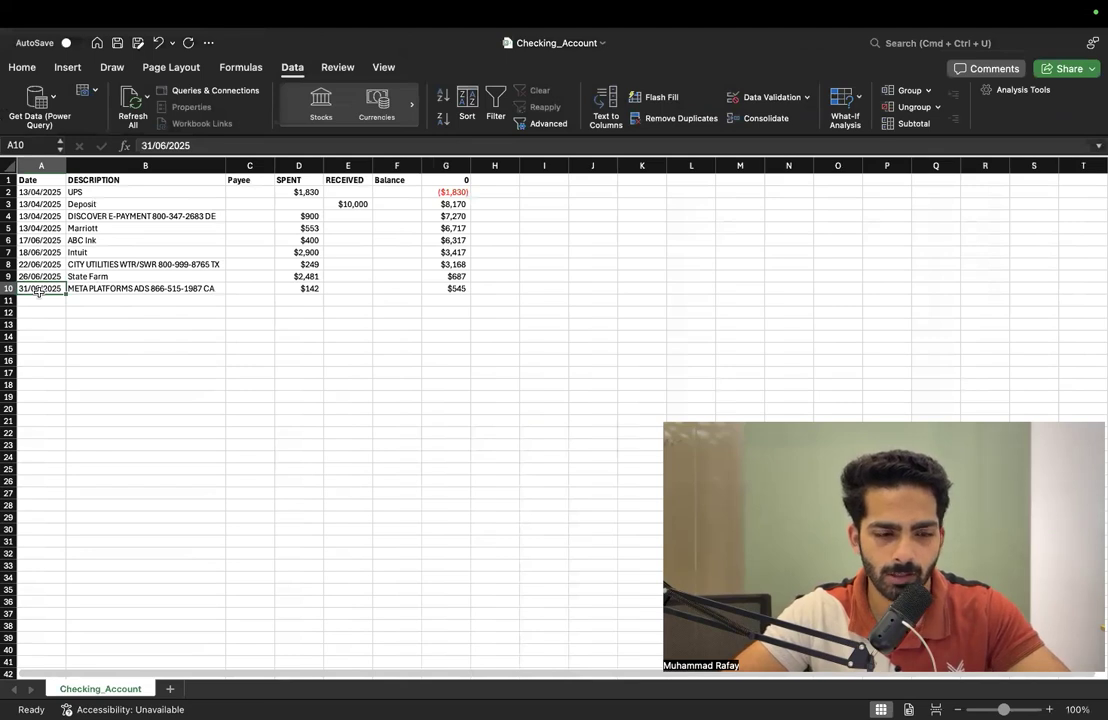
click(148, 145)
key(Return)
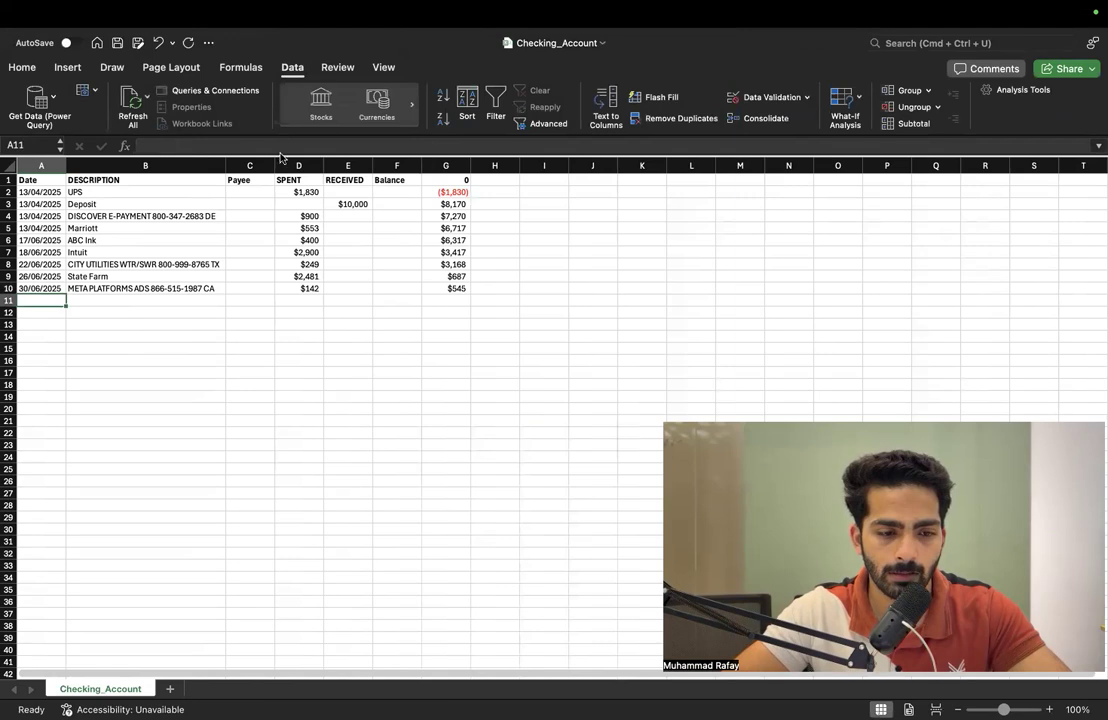
Back in QuickBooks, set the statement ending date to 30/06/2025 and start reconciling the Checking Account
key(super+Tab)
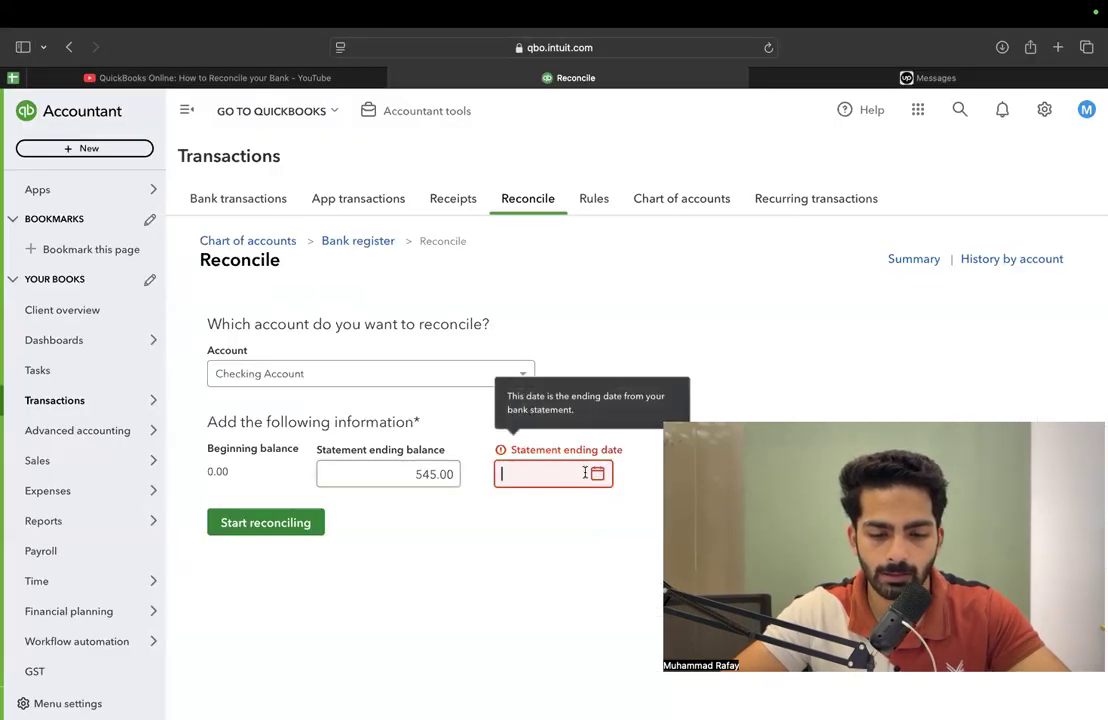
click(598, 476)
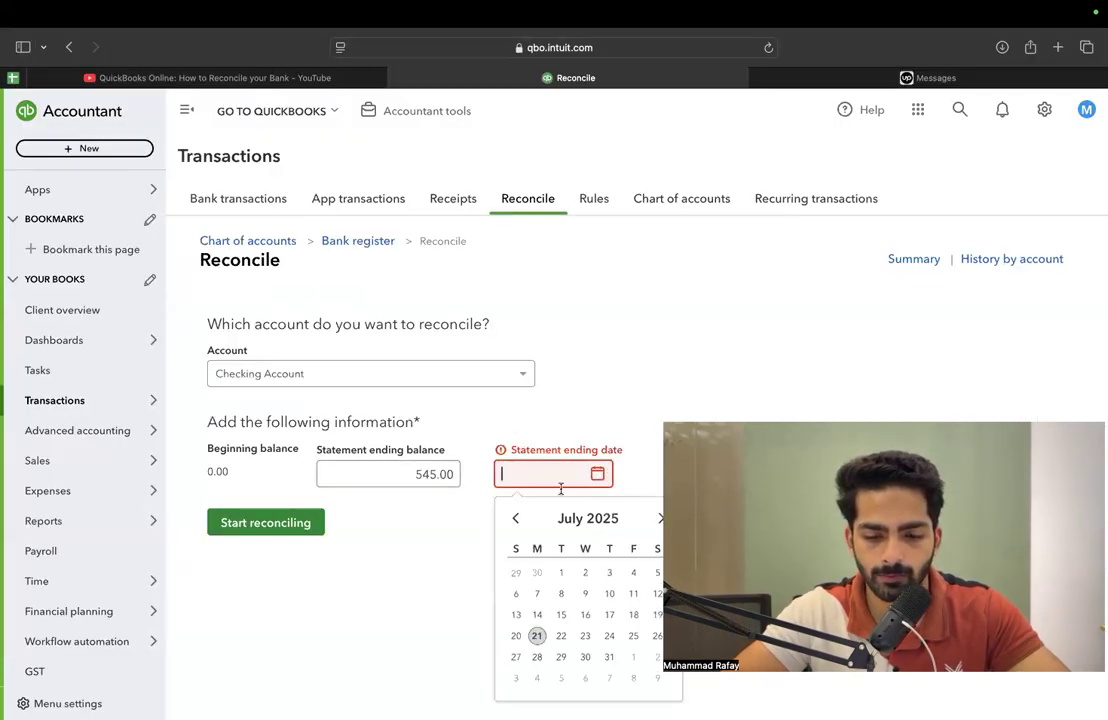
click(514, 521)
click(537, 679)
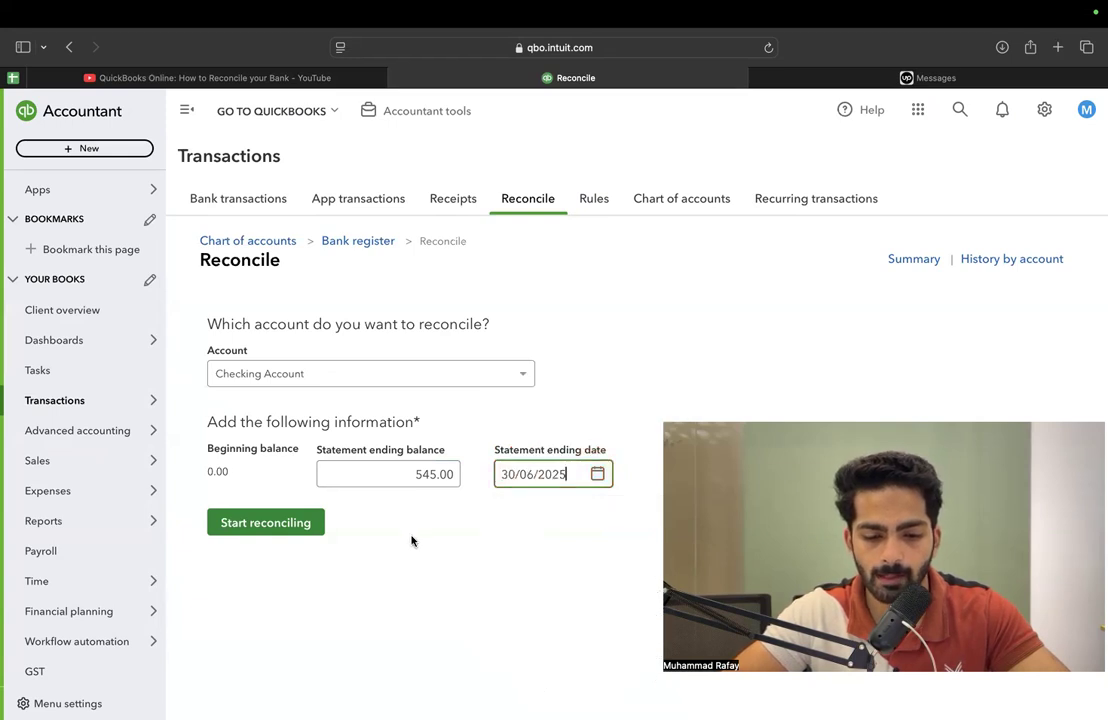
click(285, 523)
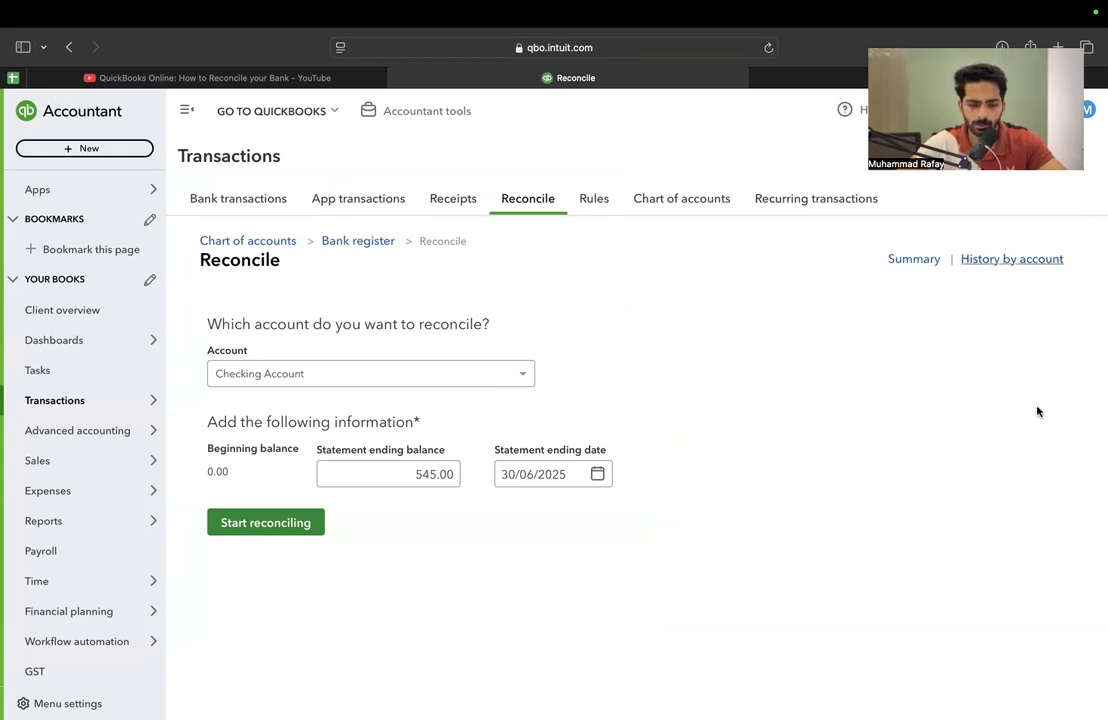
click(338, 373)
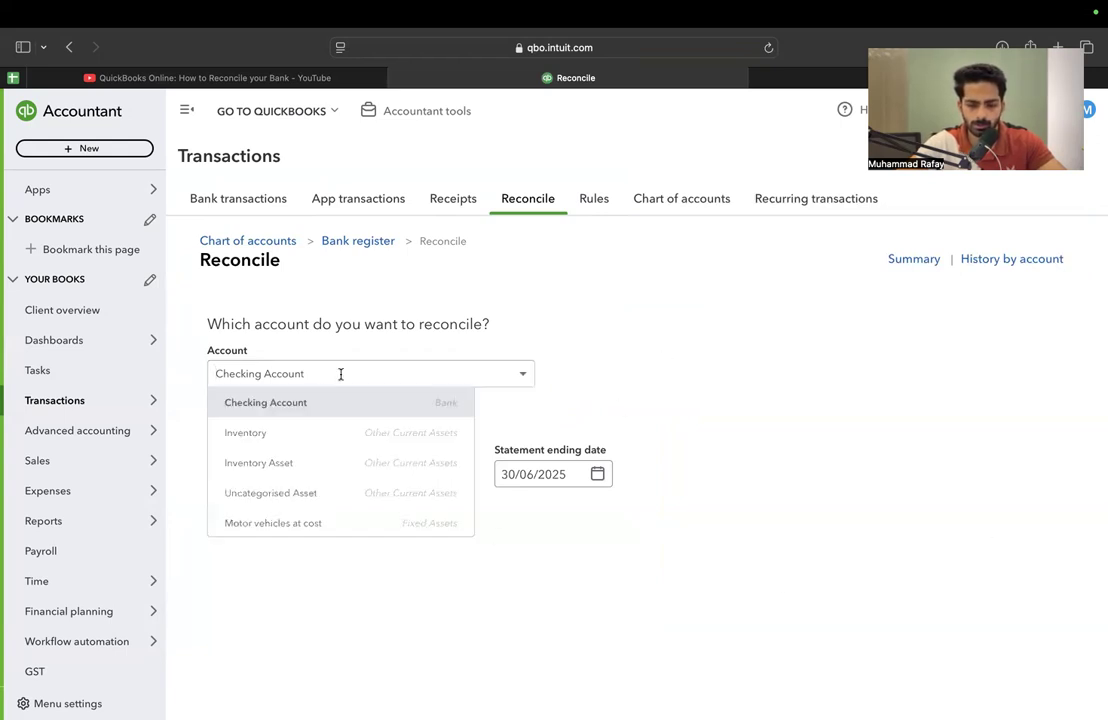
click(597, 474)
click(391, 538)
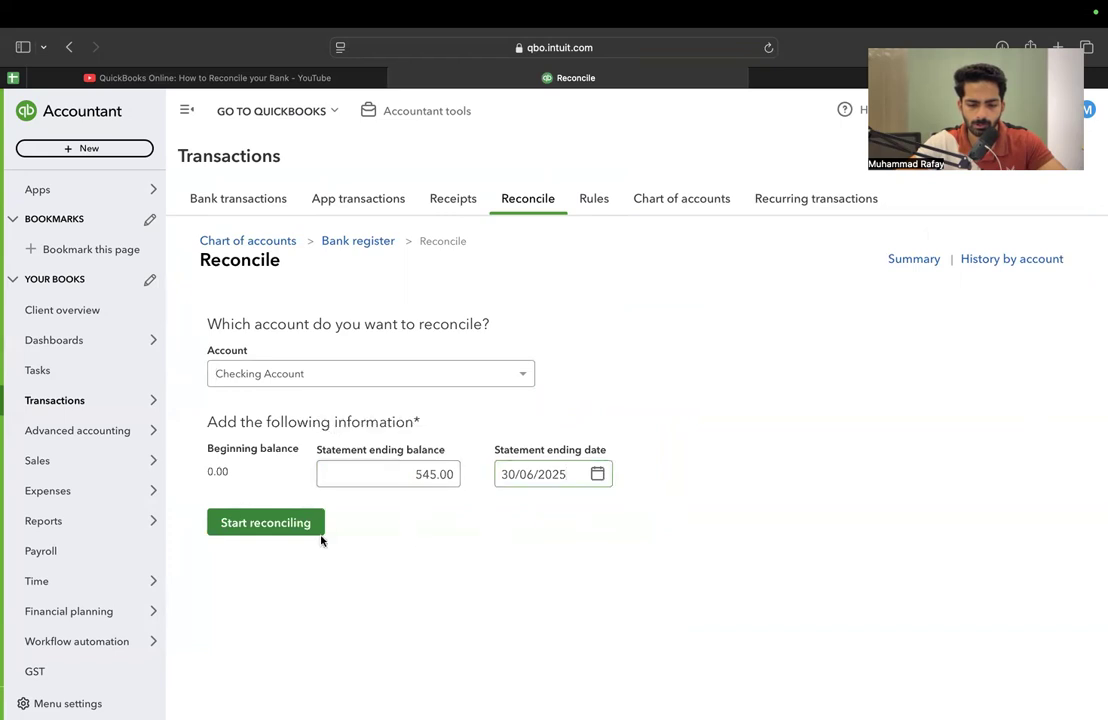
triple_click(265, 538)
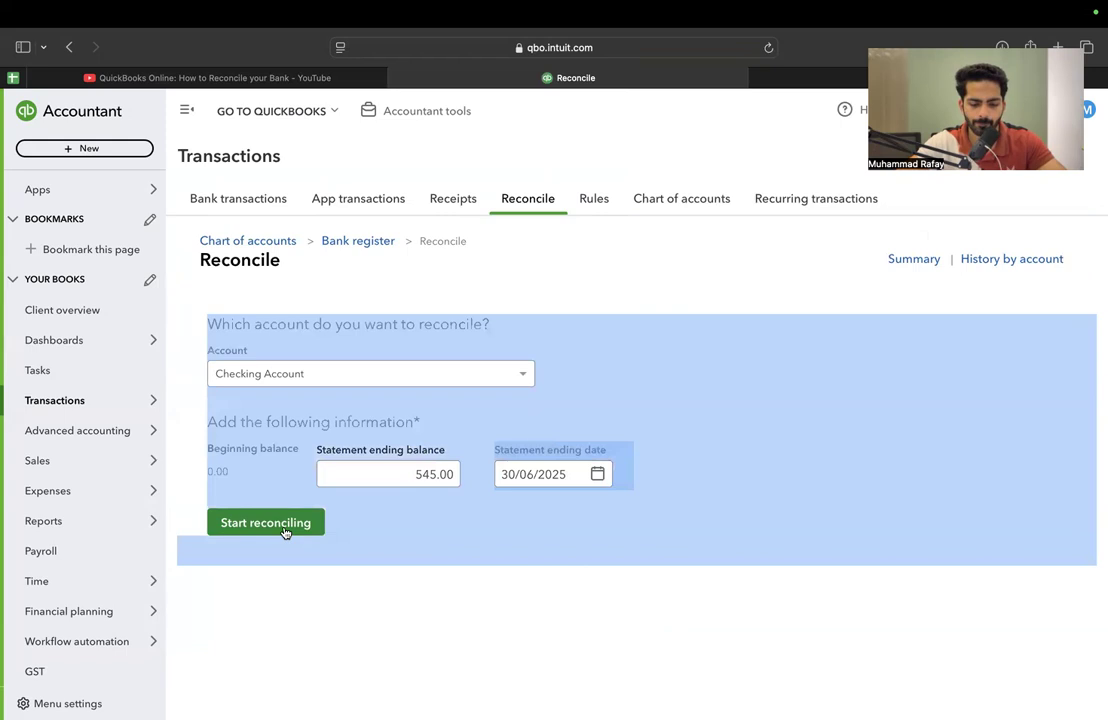
Open the list of standard reports for the company's books
mouse_move(348, 680)
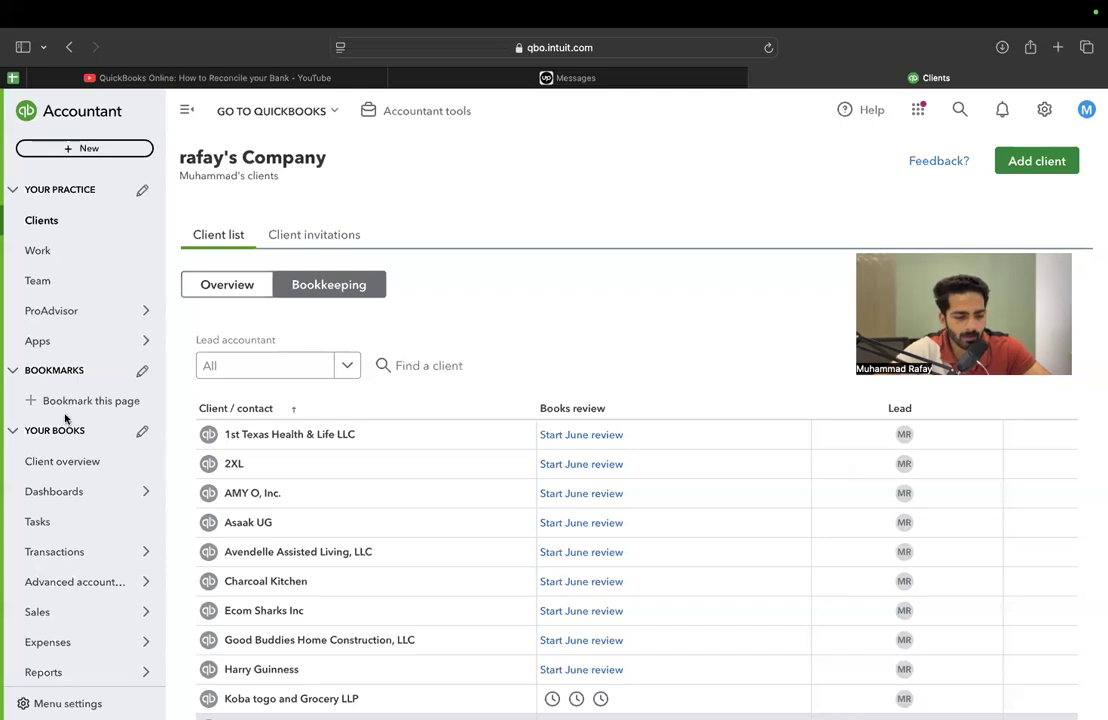
click(58, 522)
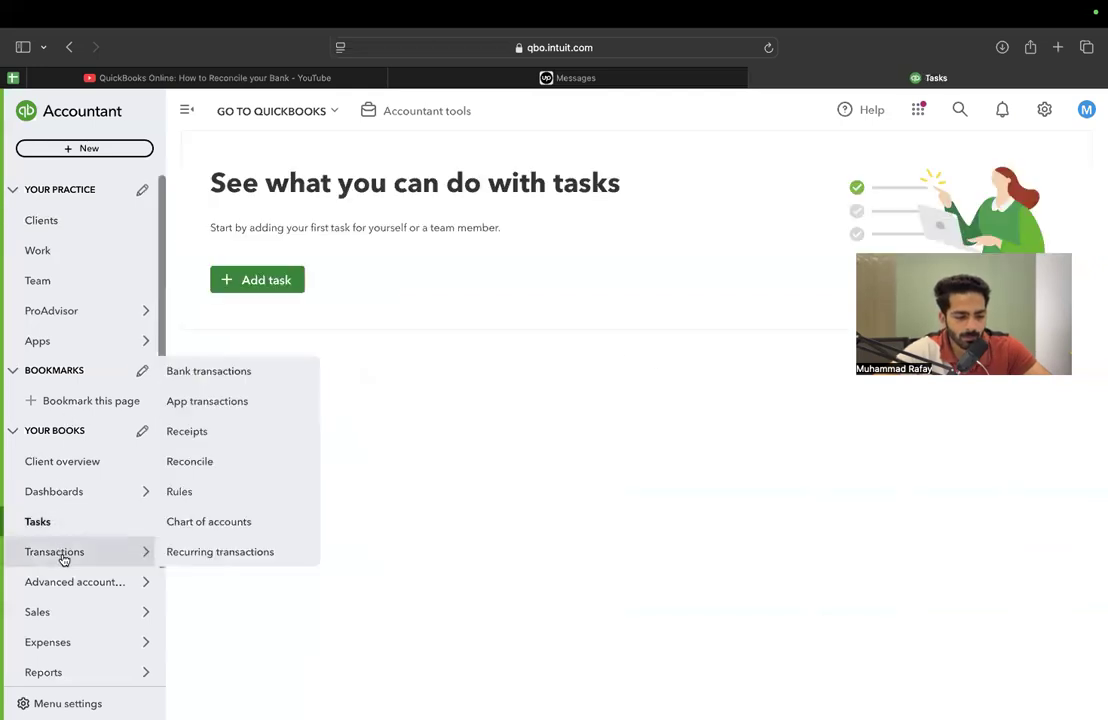
scroll(108, 377, down, 3)
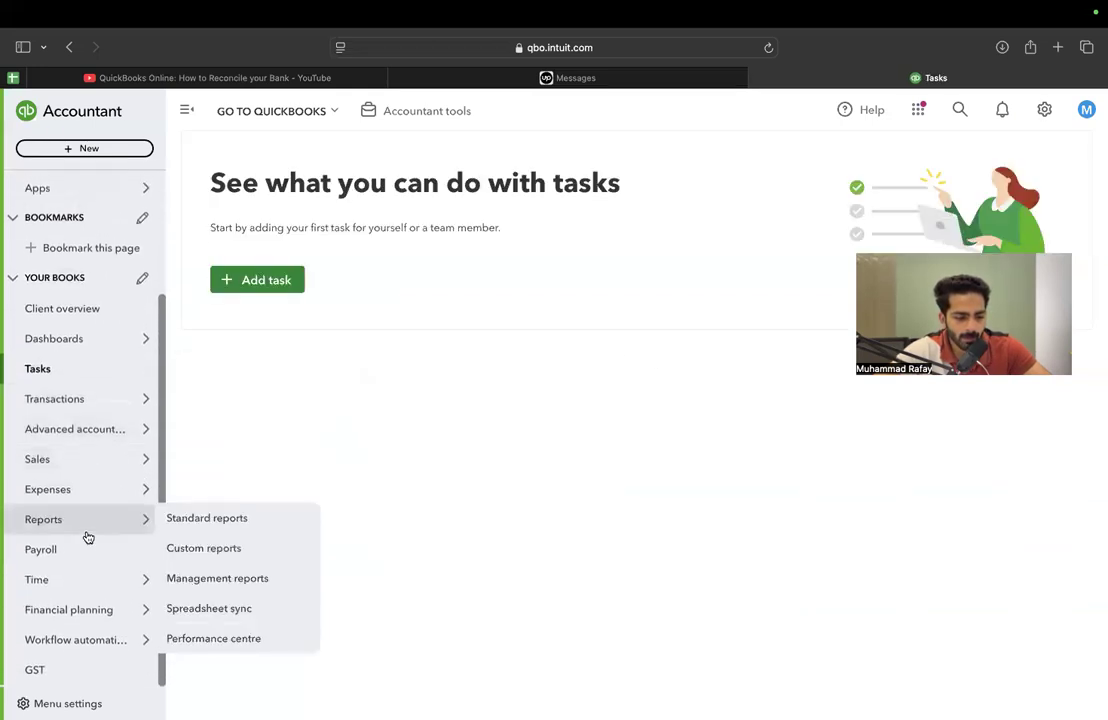
mouse_move(110, 490)
mouse_move(120, 520)
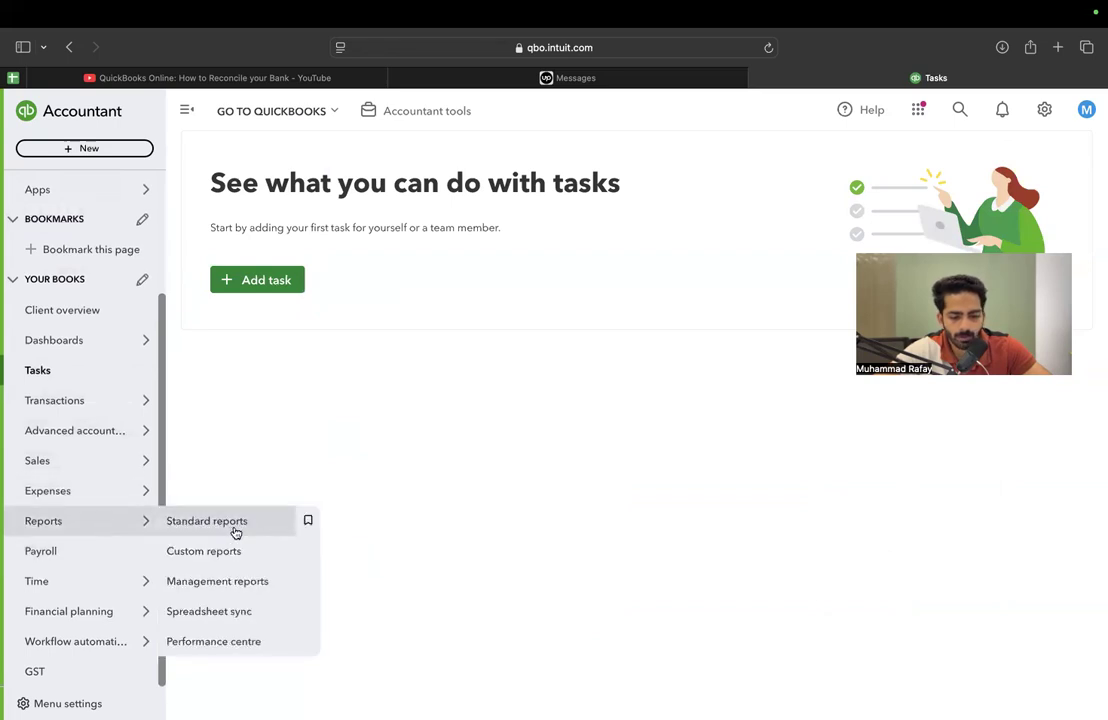
click(236, 531)
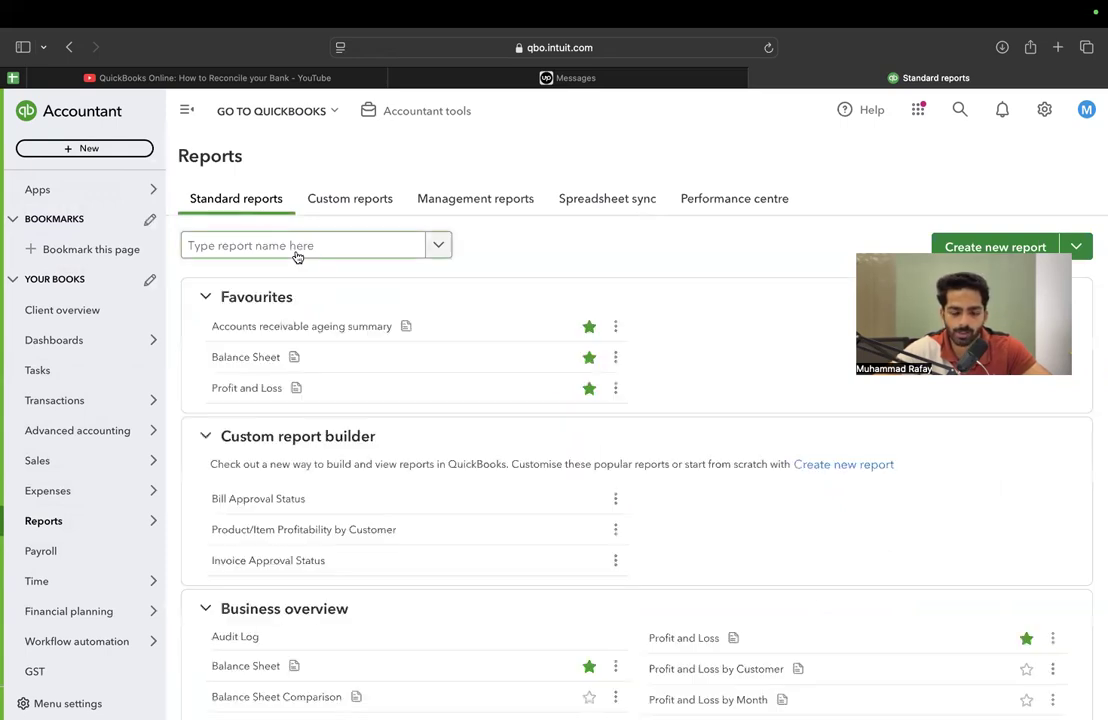
Open the Balance Sheet report and check the META PLATFORMS ADS row in the Excel statement
click(233, 360)
key(ctrl+Right)
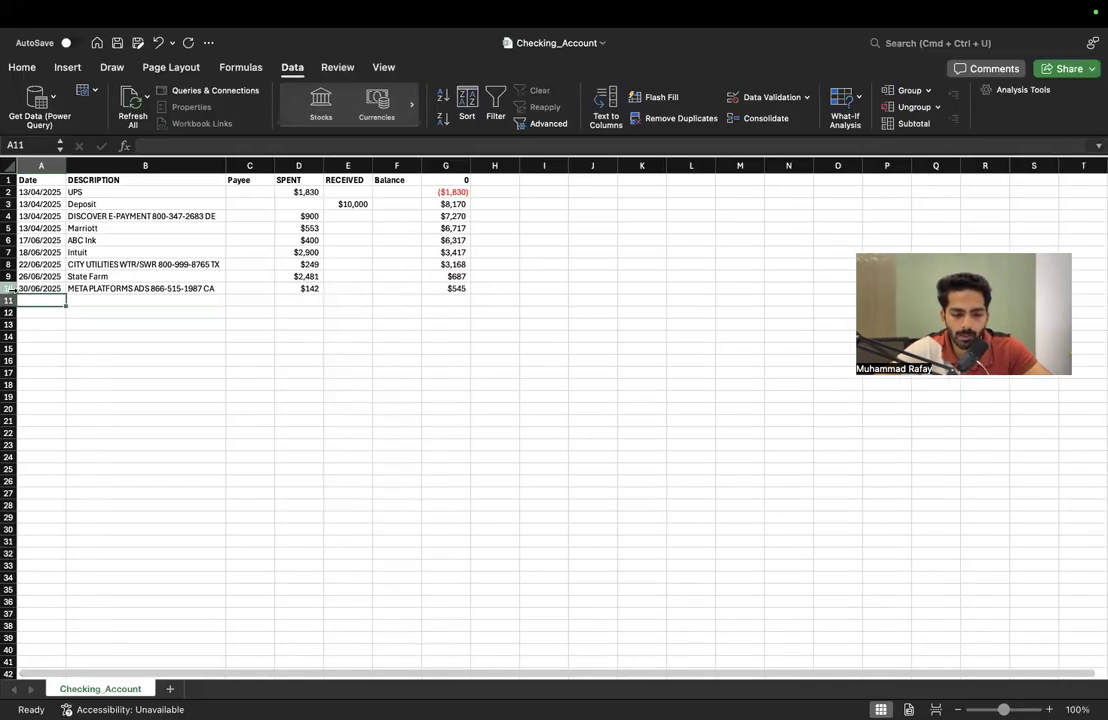
click(11, 288)
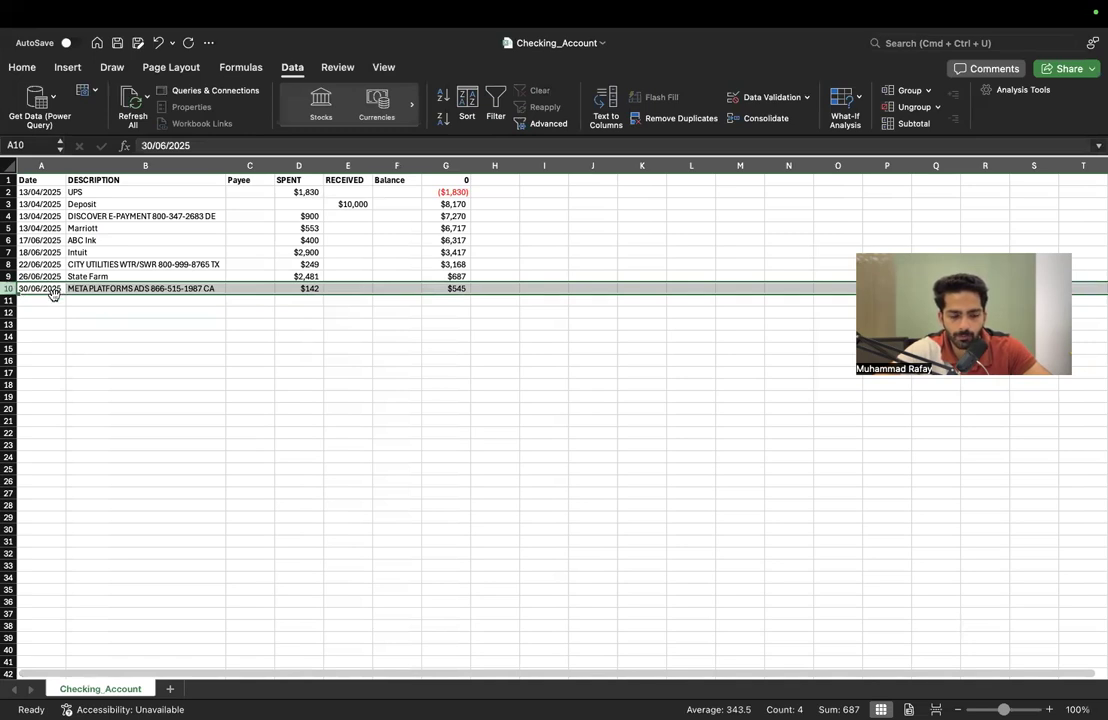
key(ctrl+Left)
Drill down from the Checking Account balance on the QuickBooks Balance Sheet to review its underlying transactions with amounts and balances
click(260, 227)
click(262, 227)
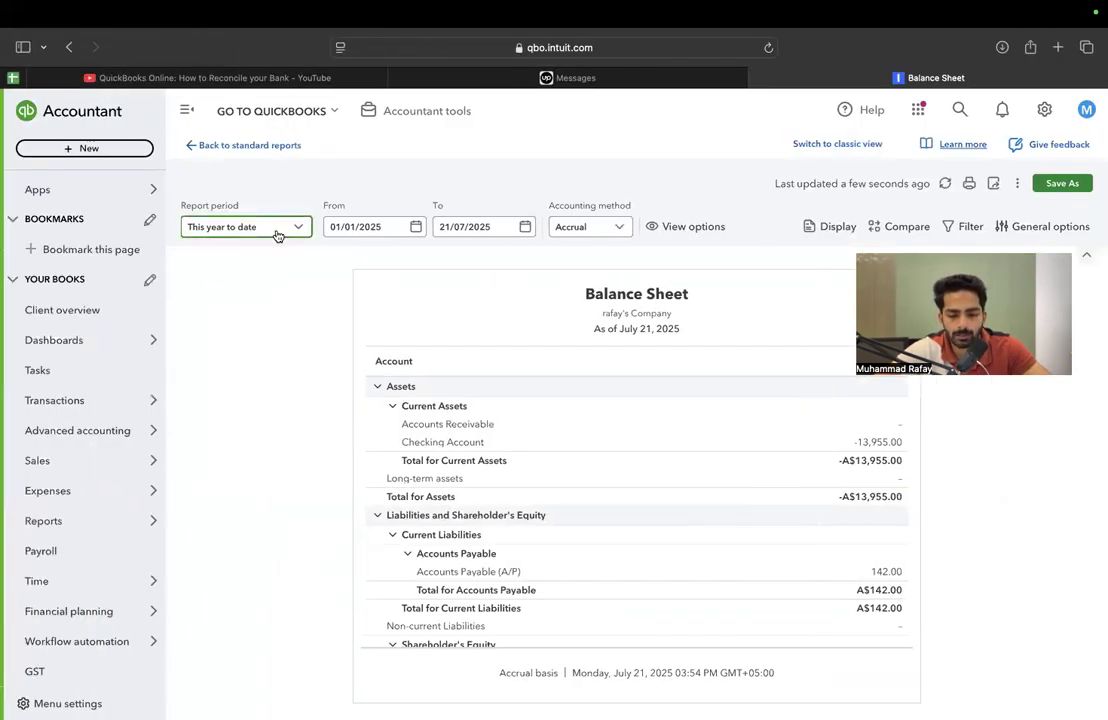
click(889, 446)
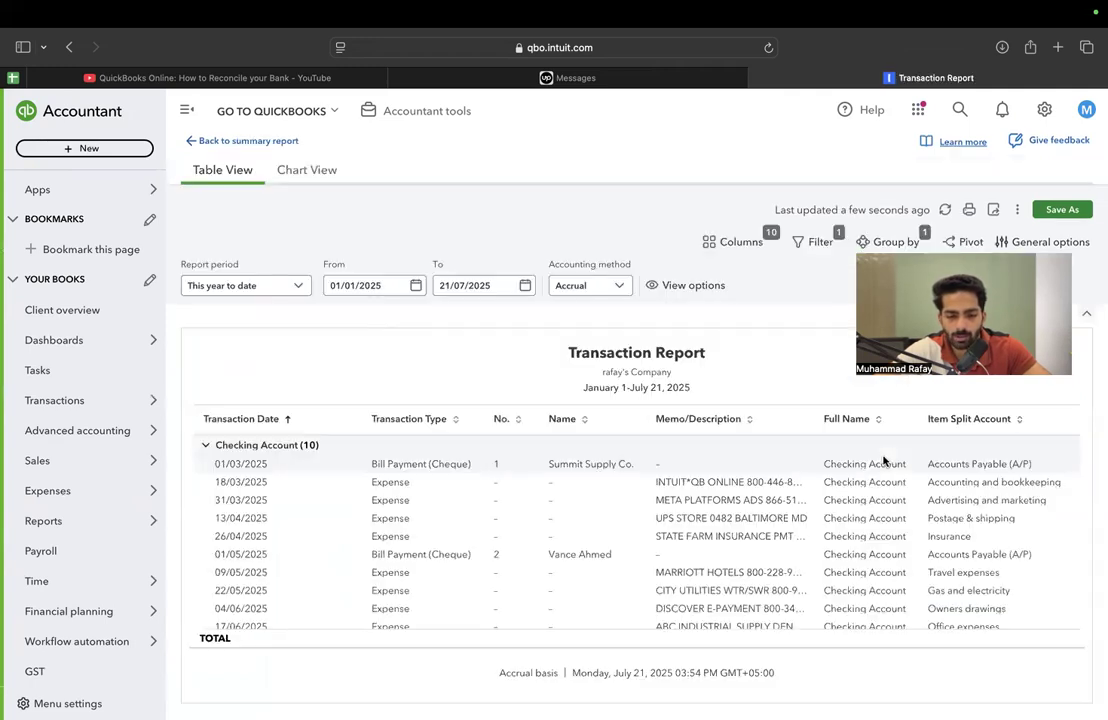
scroll(884, 458, right, 3)
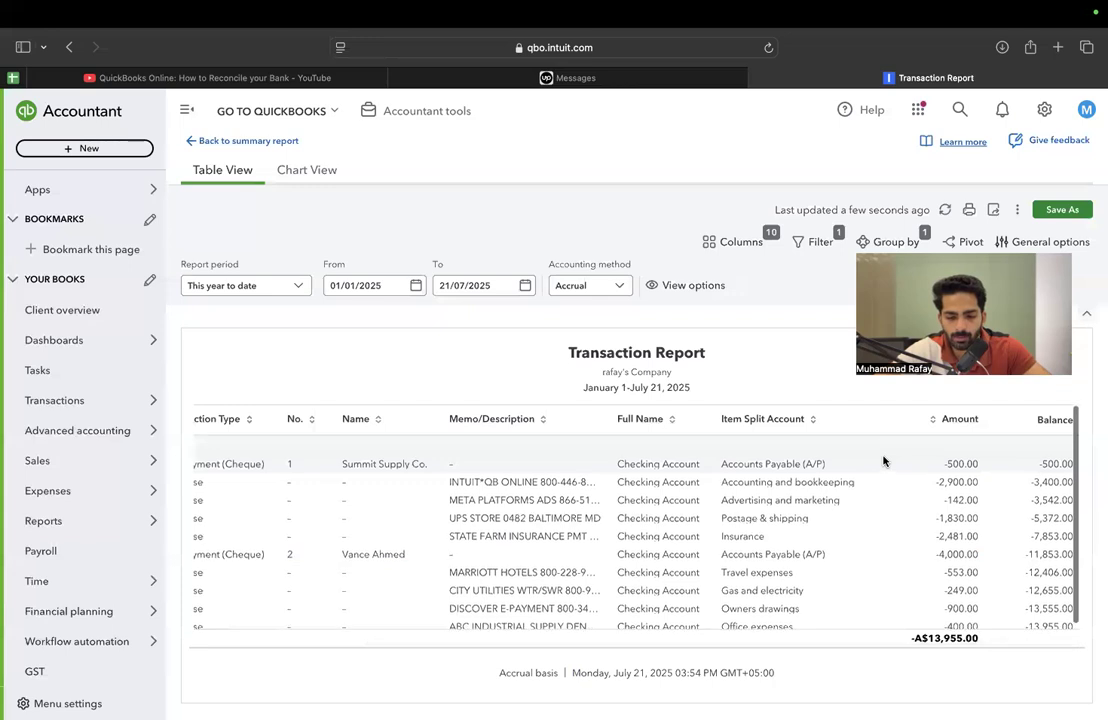
scroll(884, 460, down, 3)
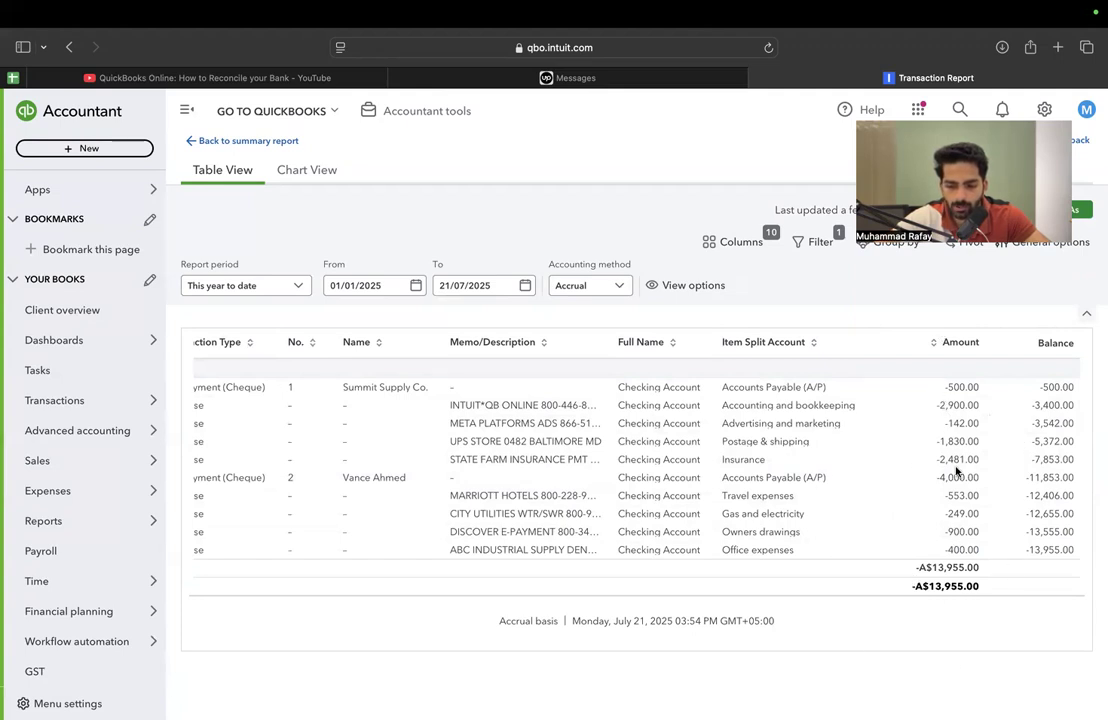
Compare the statement rows in the Excel workbook with the Checking Account amounts in the QuickBooks Transaction Report
key(super+Tab)
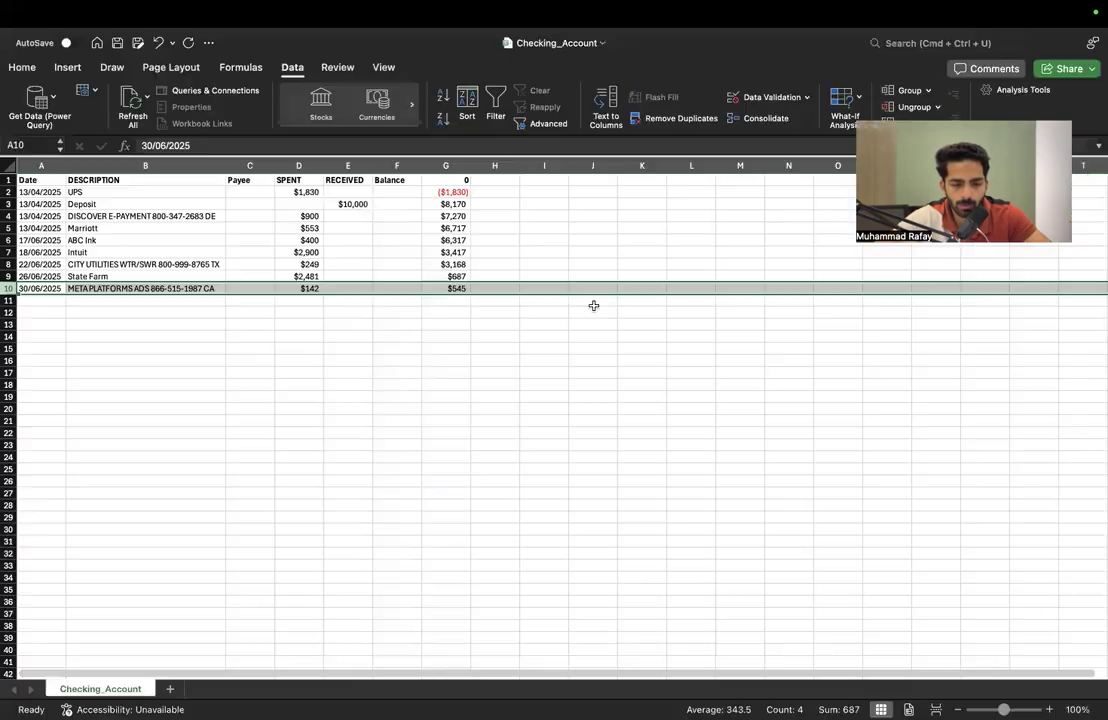
drag(324, 191, 429, 285)
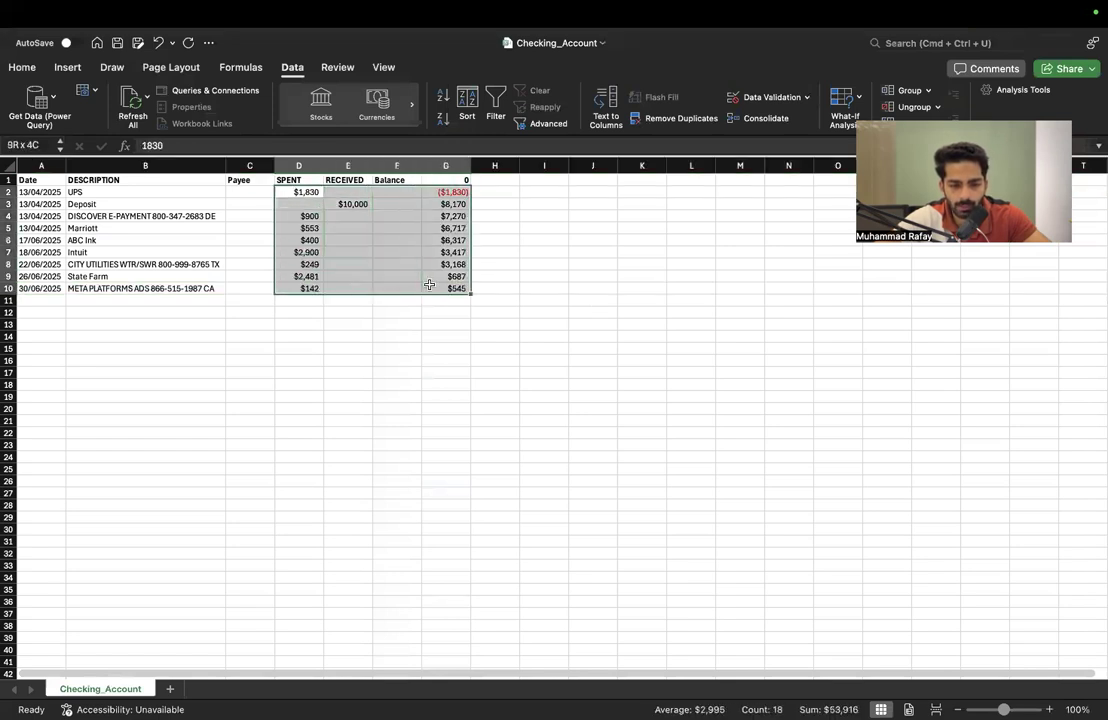
click(8, 193)
key(super+Tab)
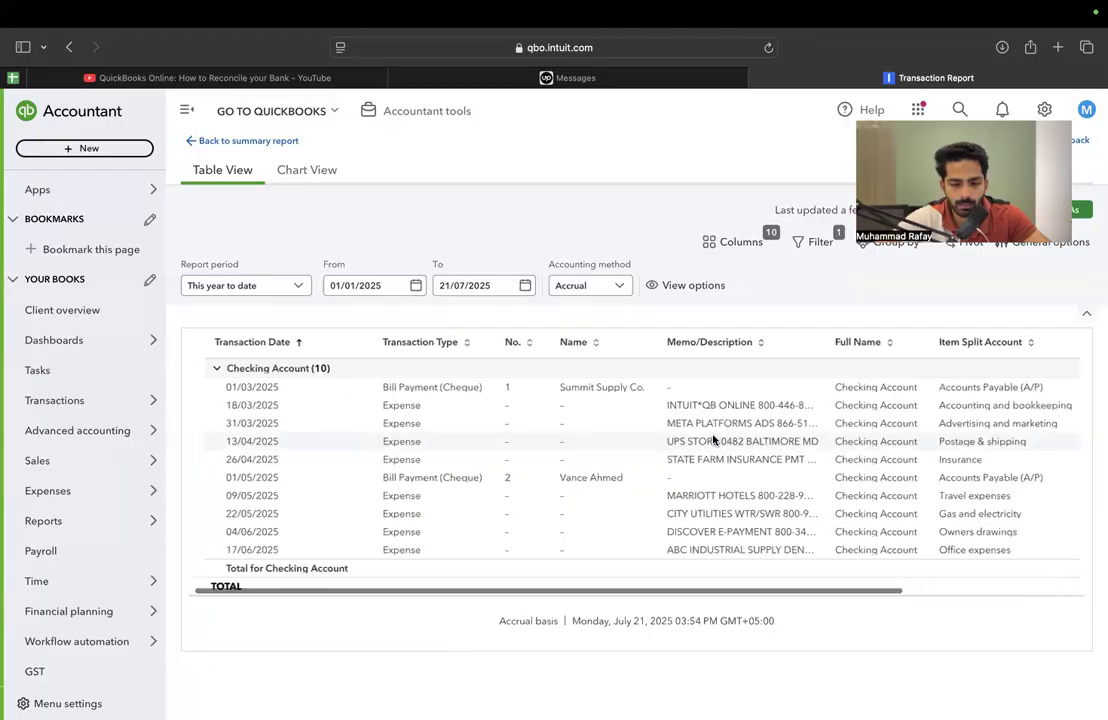
scroll(883, 393, right, 5)
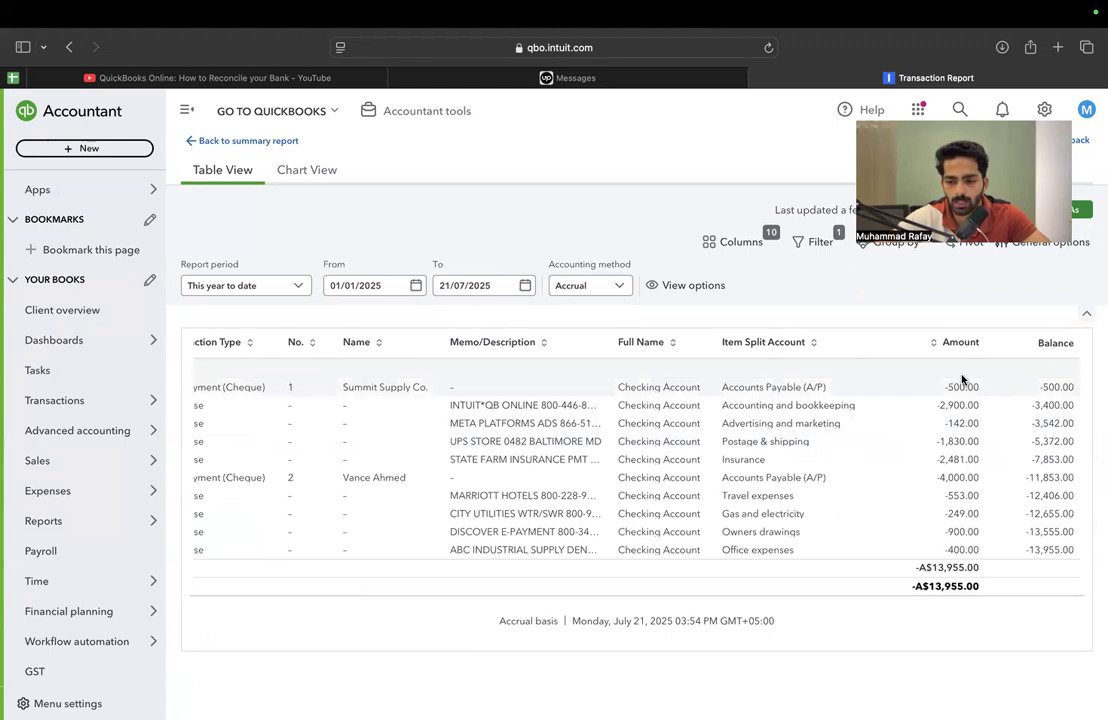
Delete the 500.00 bill payment to Summit Supply Co. and refresh the Transaction Report
click(964, 387)
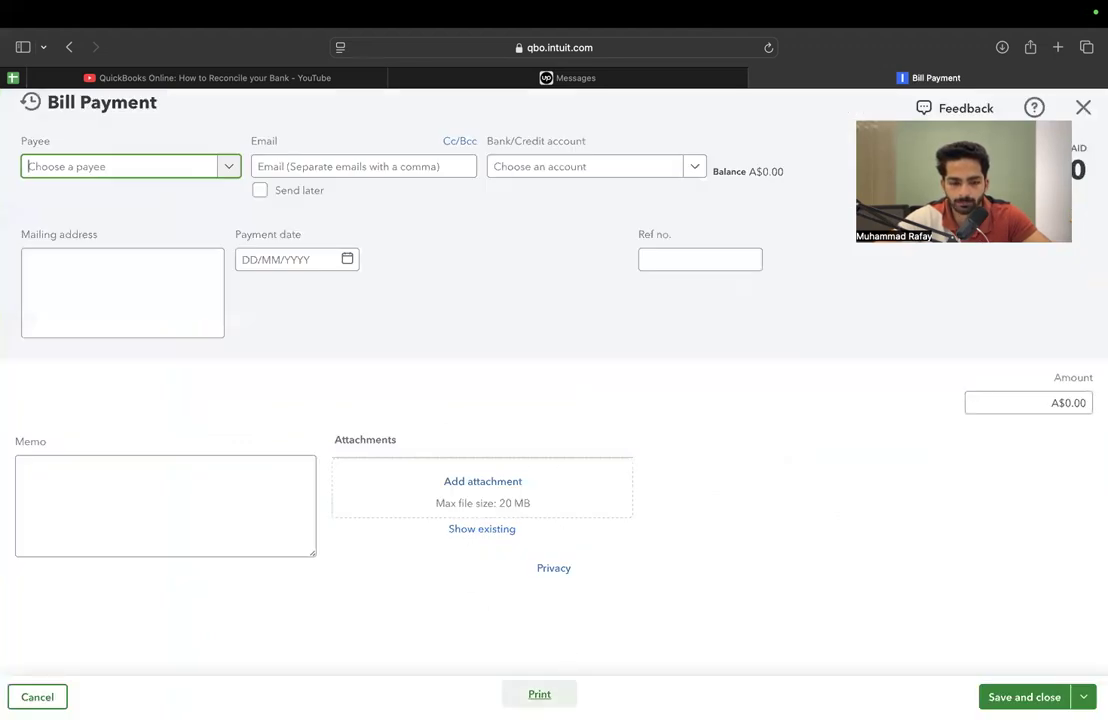
click(563, 694)
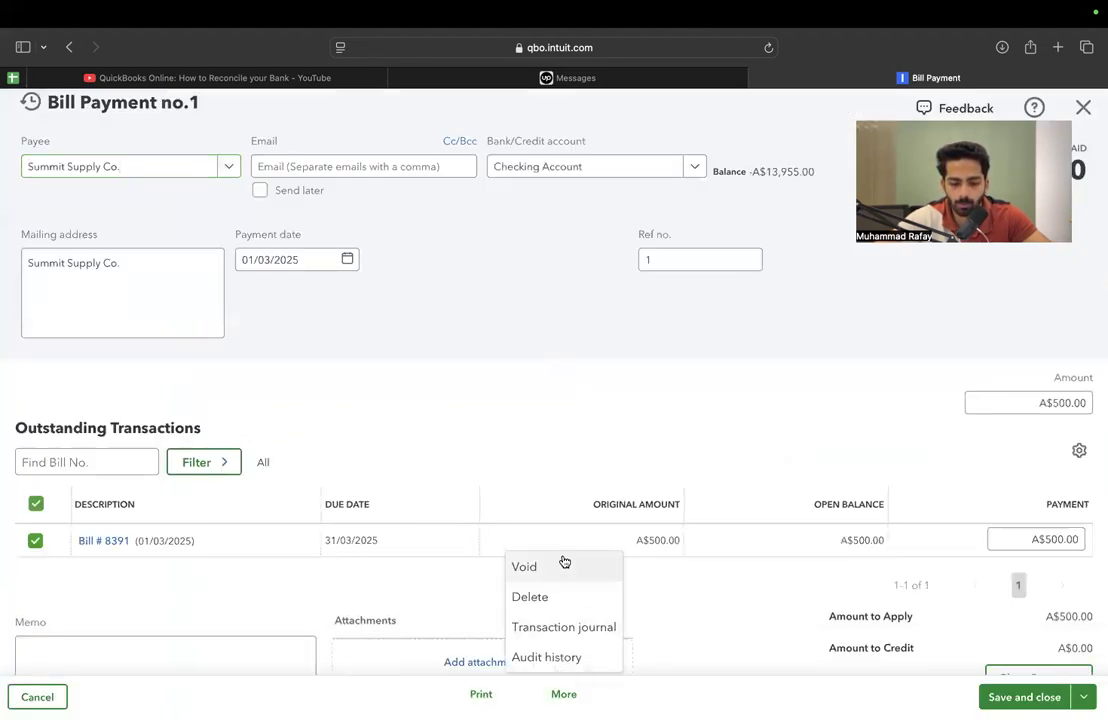
click(555, 599)
click(609, 453)
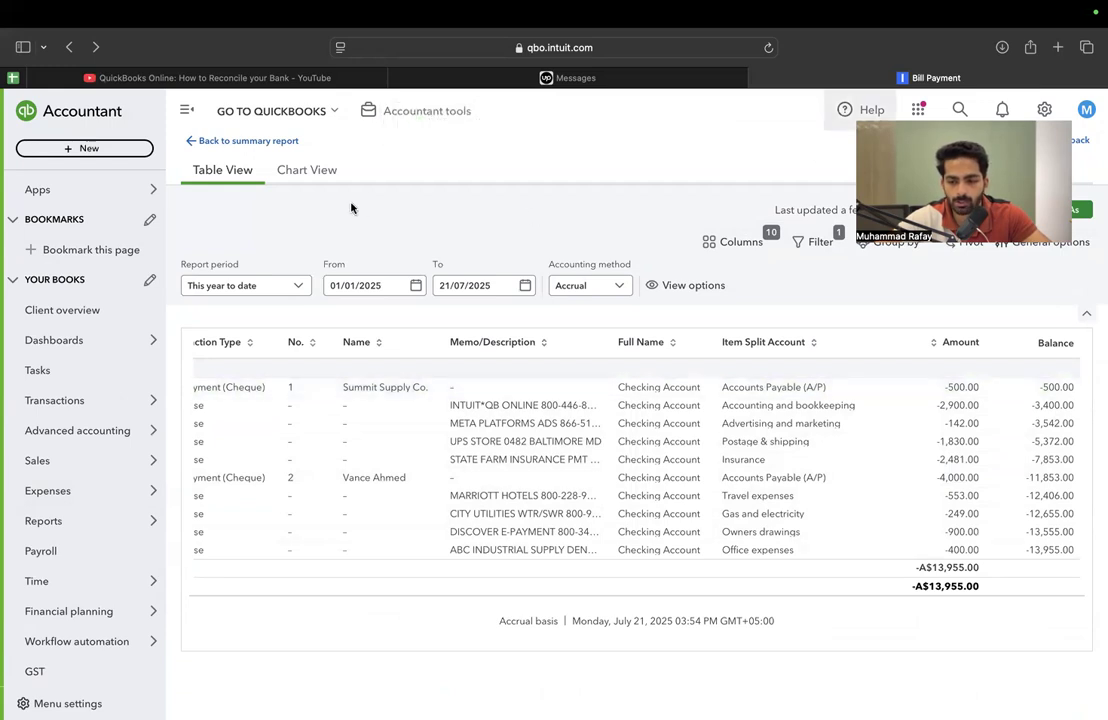
click(947, 210)
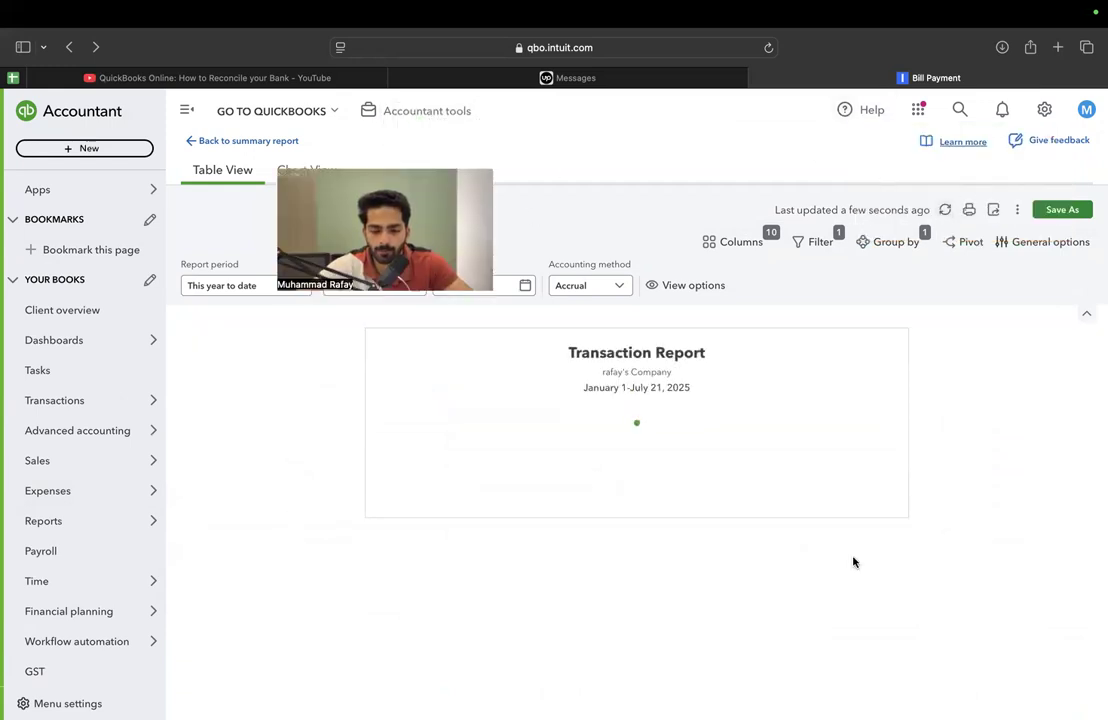
scroll(905, 482, right, 5)
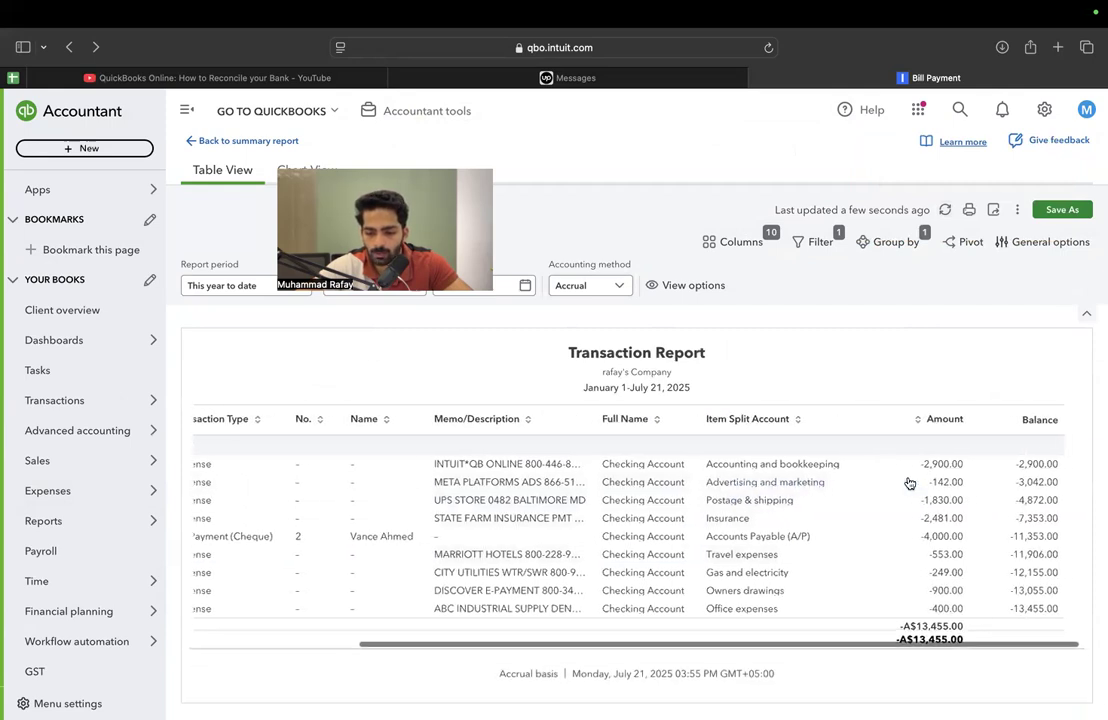
Check the $10,000 deposit in the Excel statement against the QuickBooks Transaction Report
key(ctrl+Right)
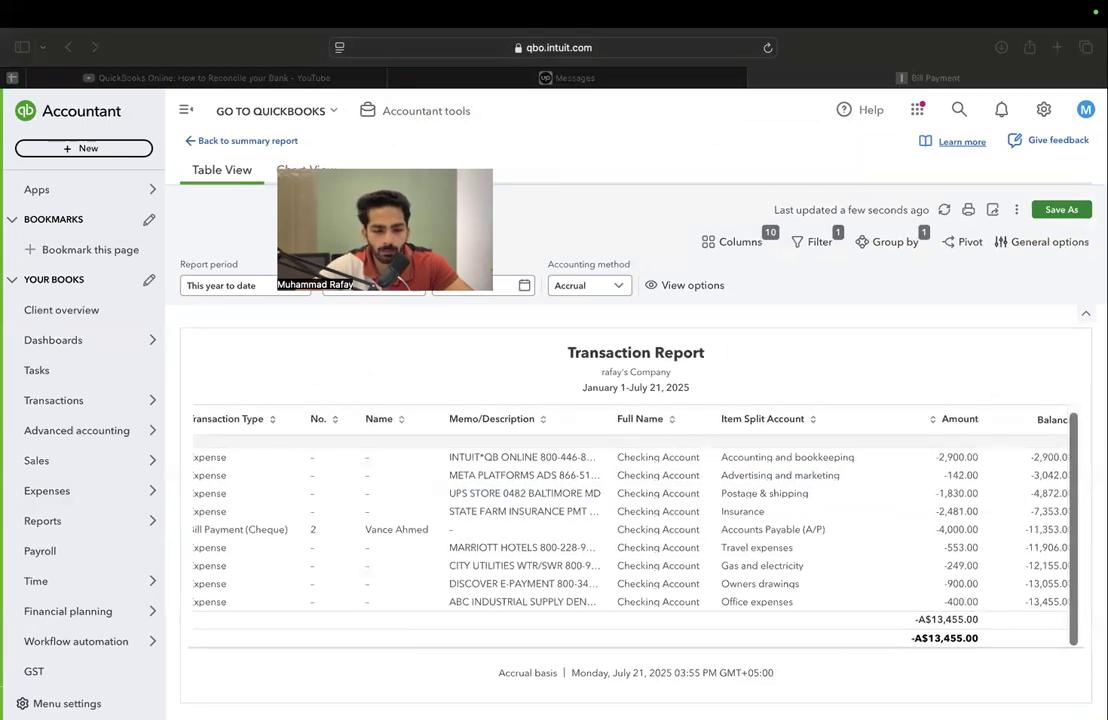
click(348, 204)
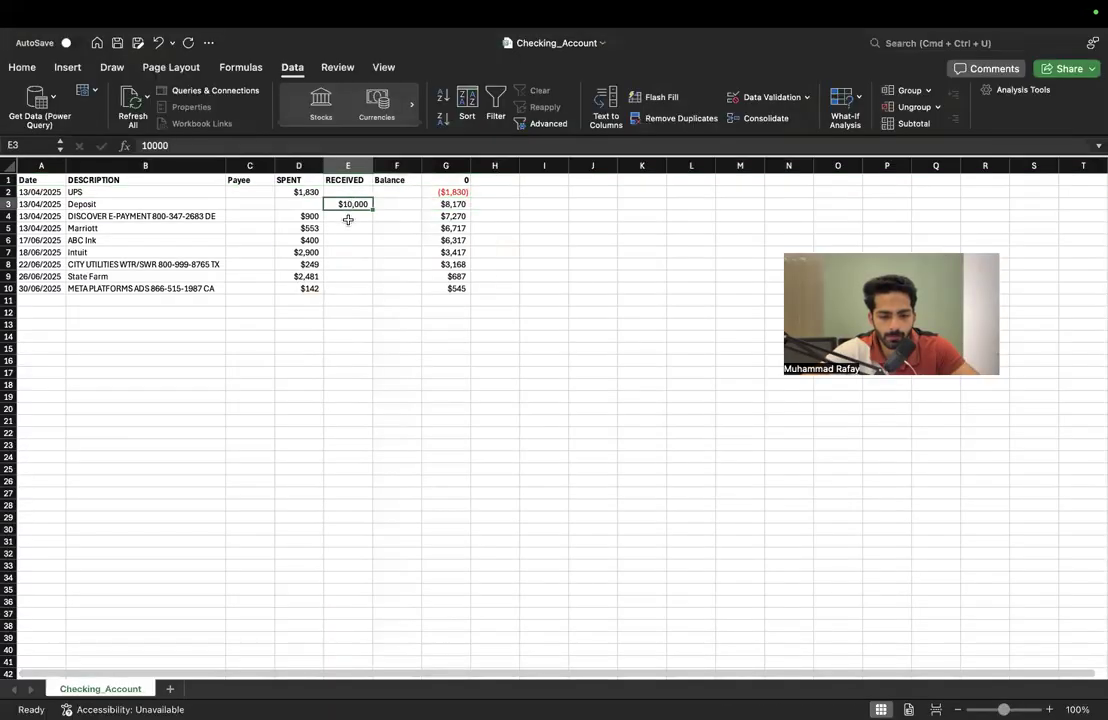
key(ctrl+Left)
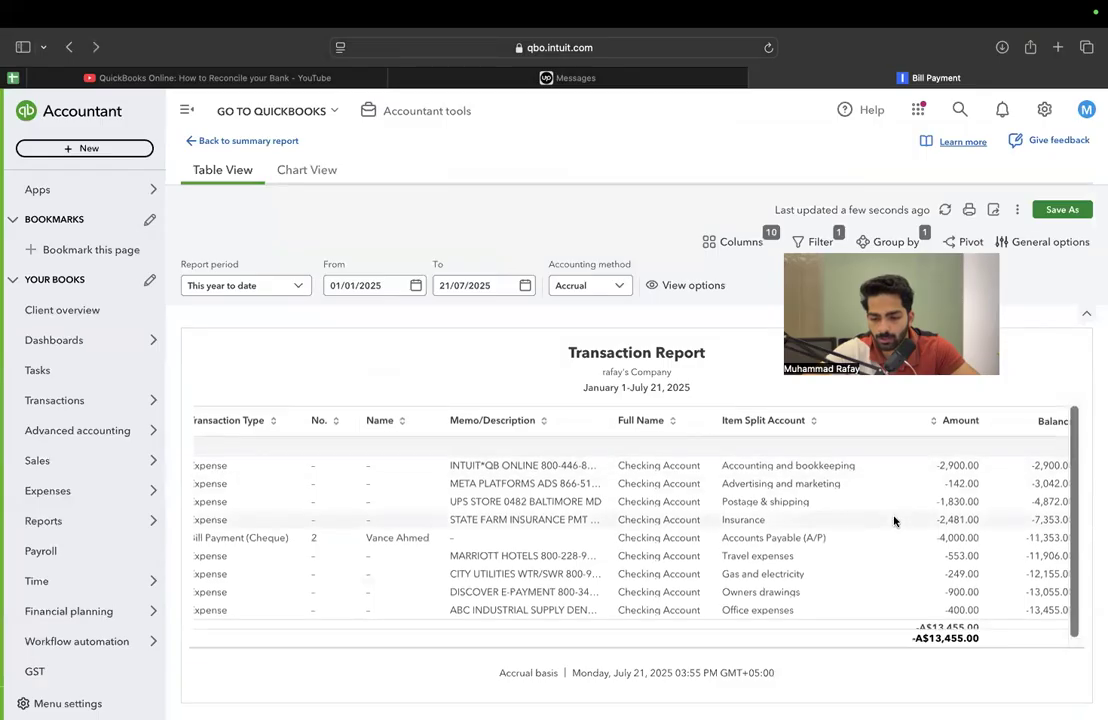
scroll(894, 521, left, 2)
In Excel, highlight the Intuit $2,900 and META PLATFORMS ADS $142 amounts in yellow, checking them against the QuickBooks report
key(ctrl+Right)
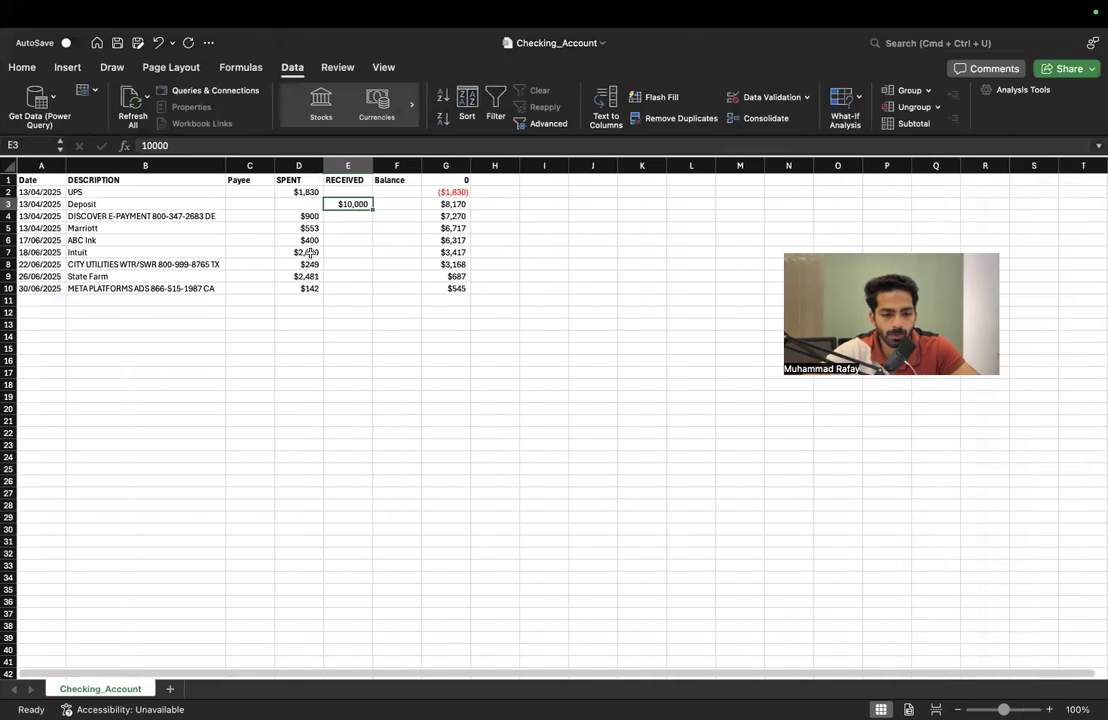
click(311, 252)
click(21, 68)
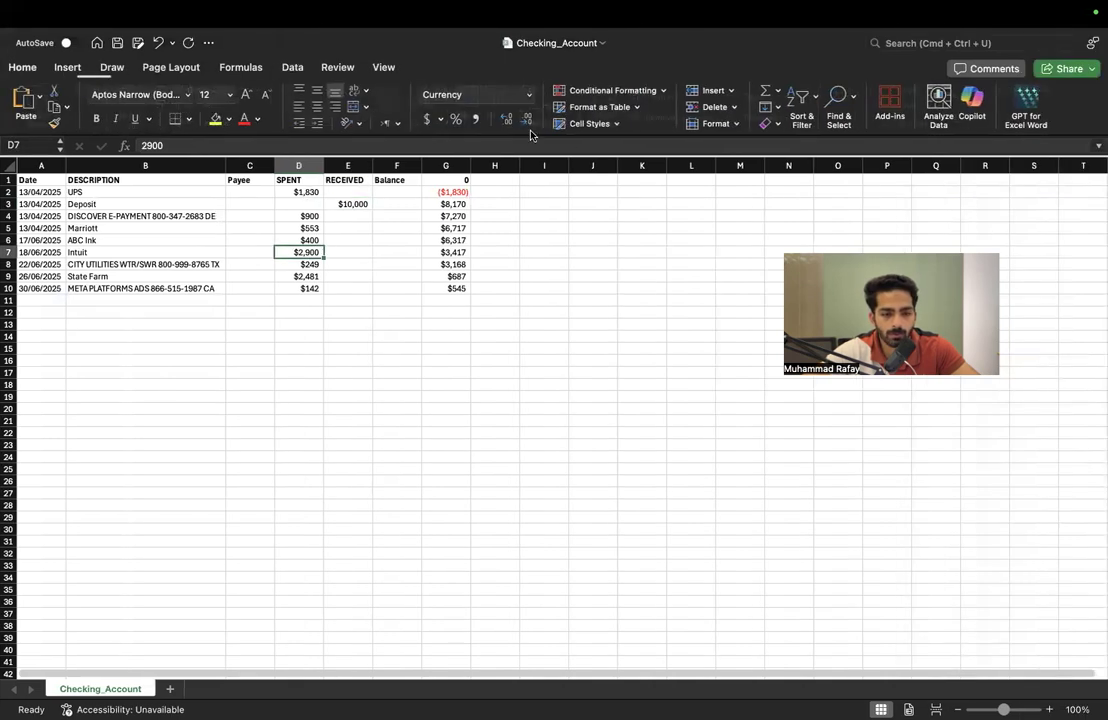
key(ctrl+Left)
key(ctrl+Right)
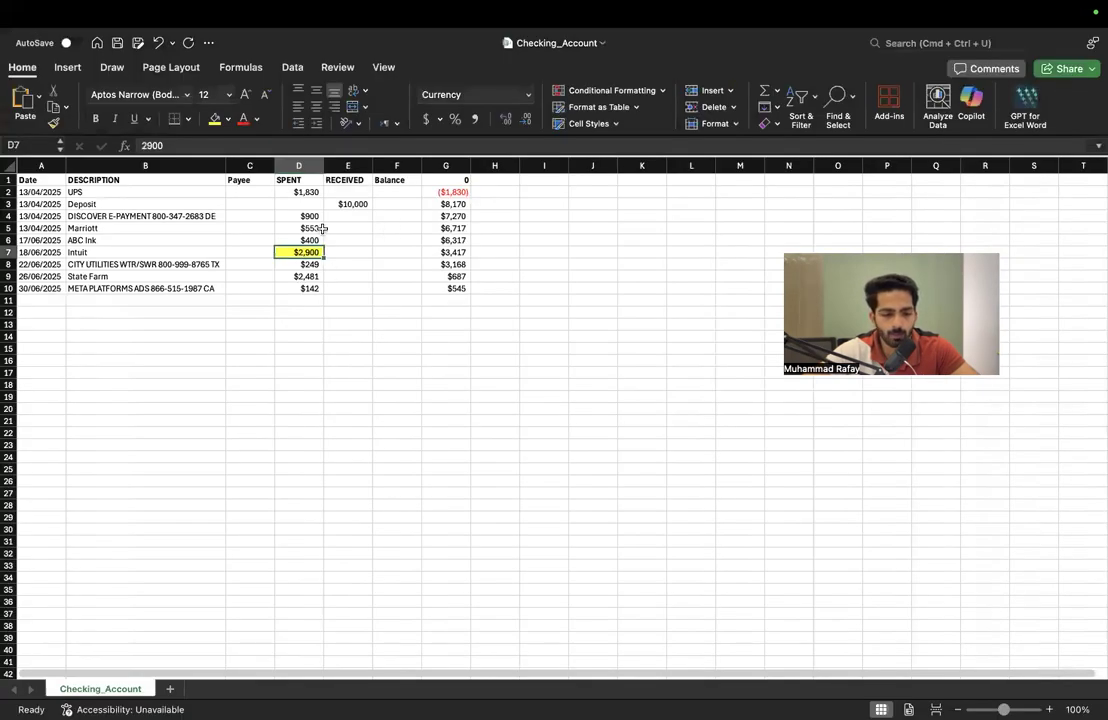
click(310, 287)
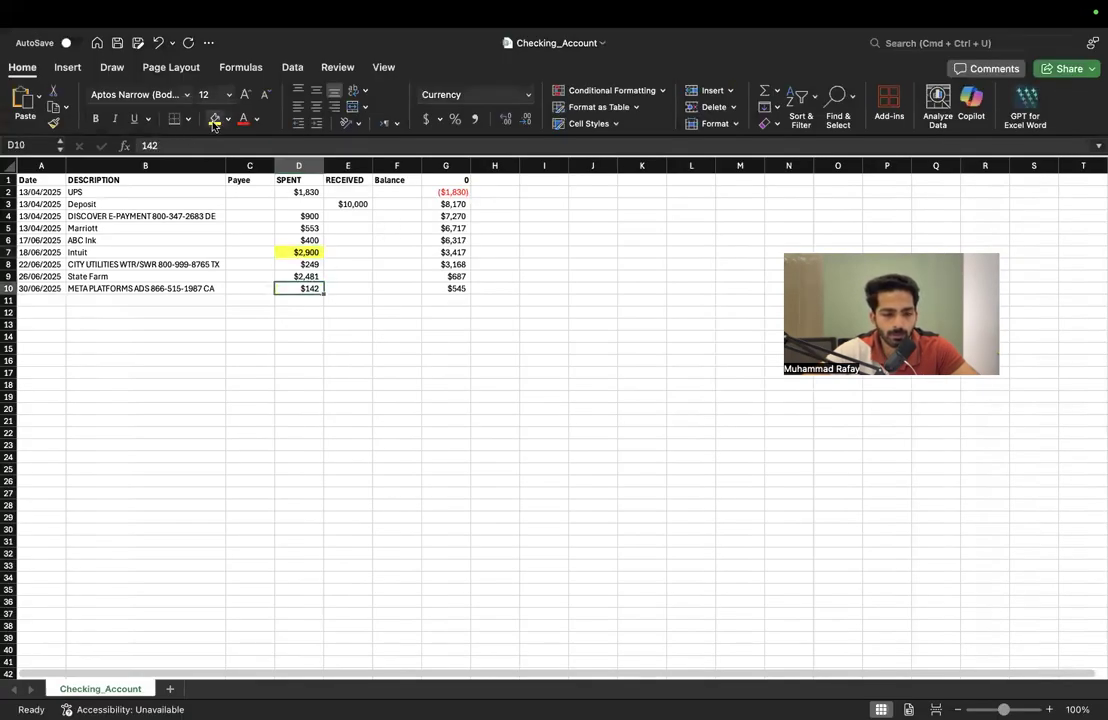
key(ctrl+Left)
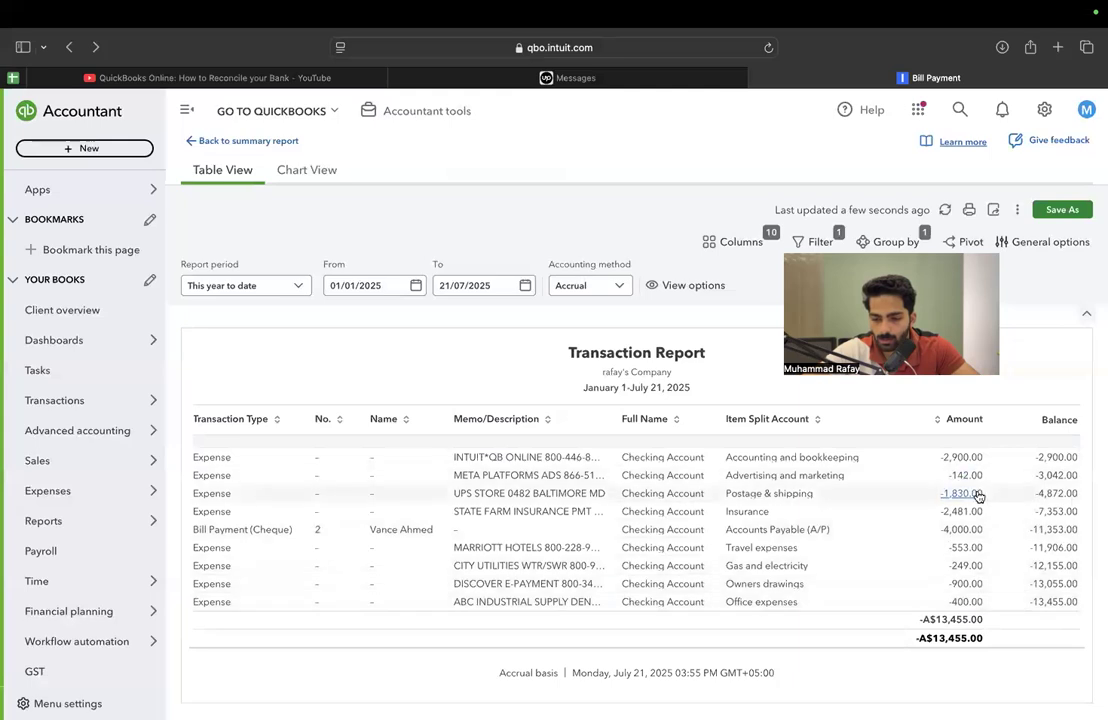
In Excel, highlight the UPS $1,830 and State Farm $2,481 amounts in yellow, checking them against the QuickBooks report
key(ctrl+Right)
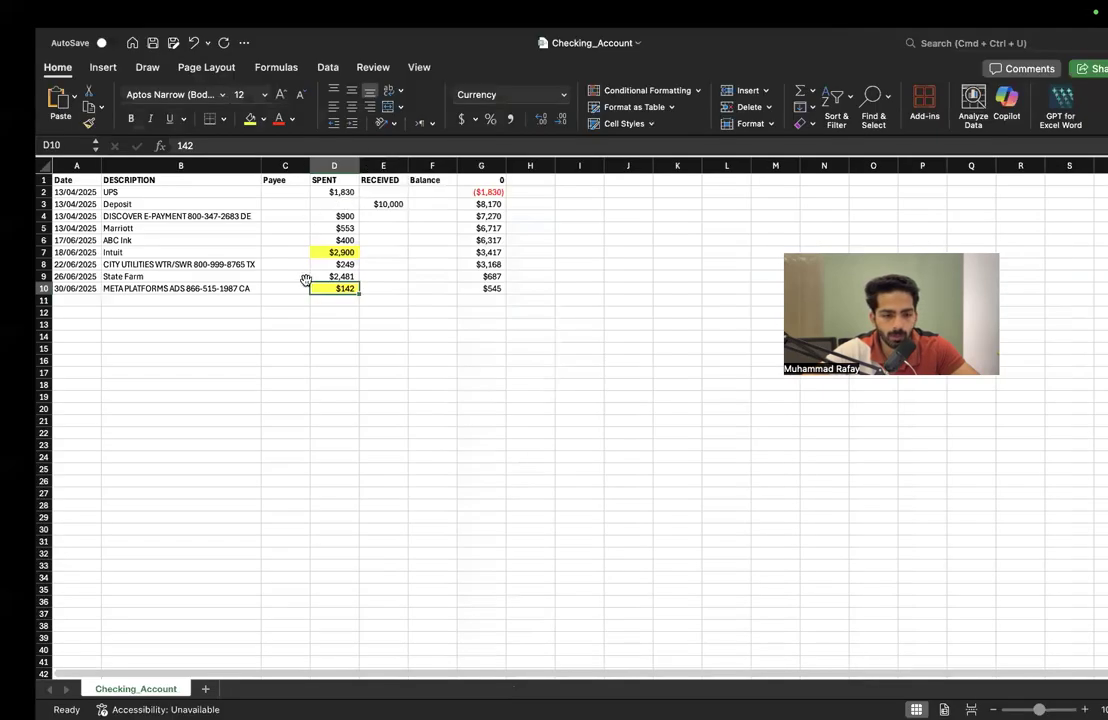
click(283, 188)
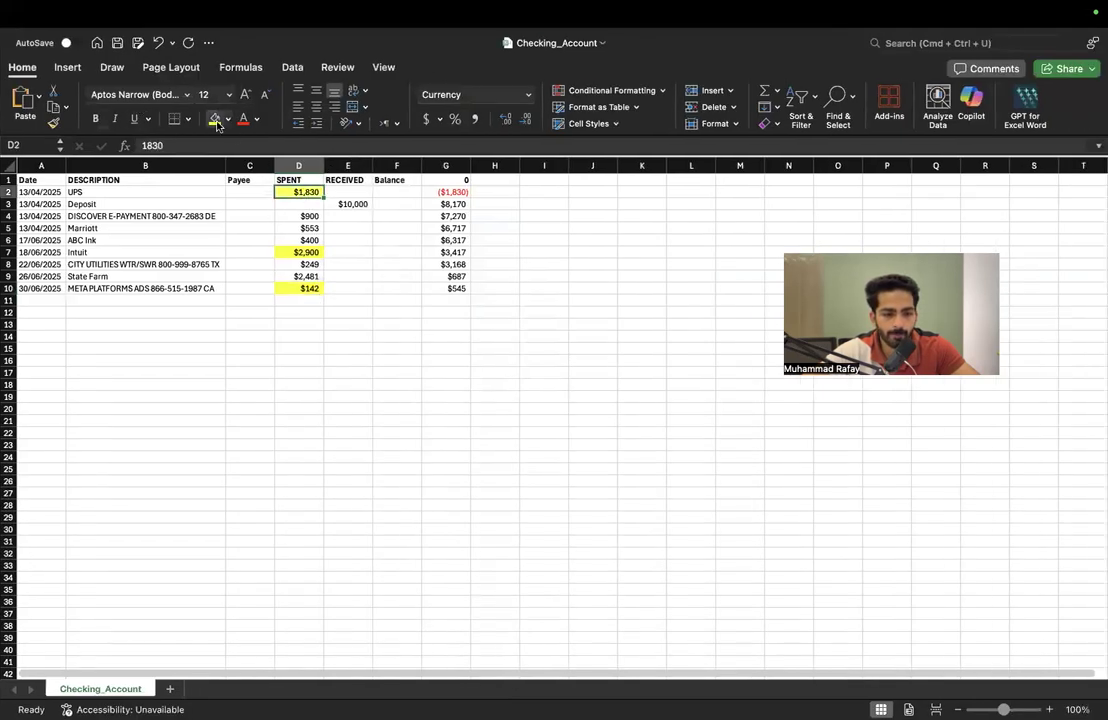
key(ctrl+Left)
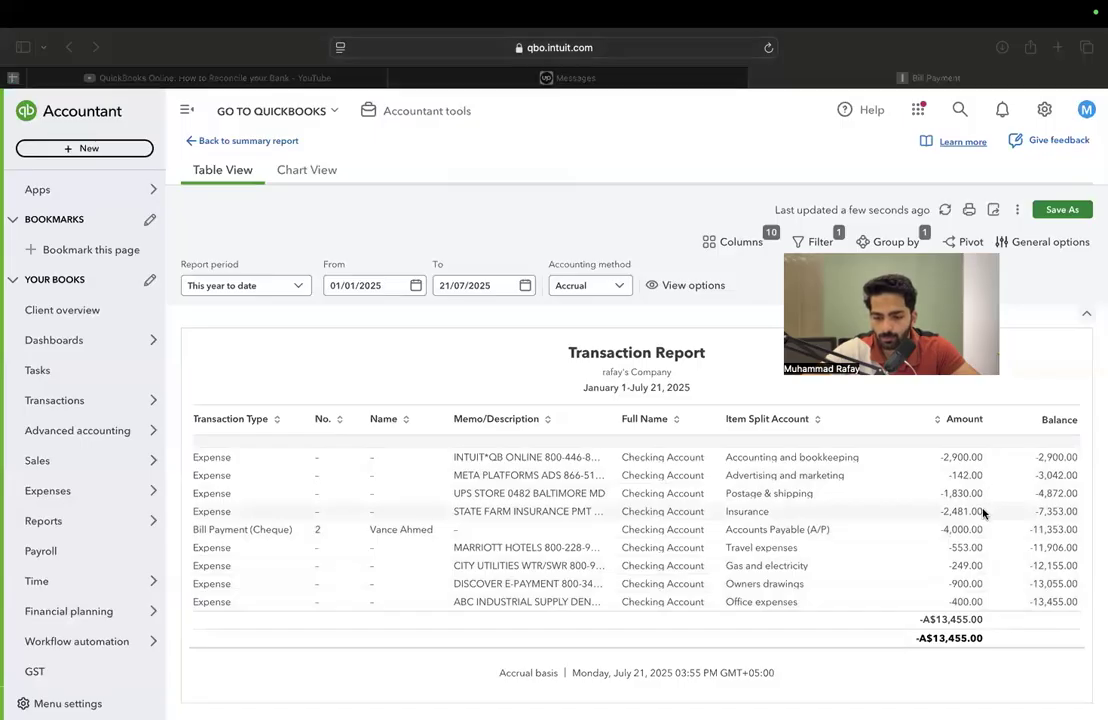
key(ctrl+Right)
click(311, 275)
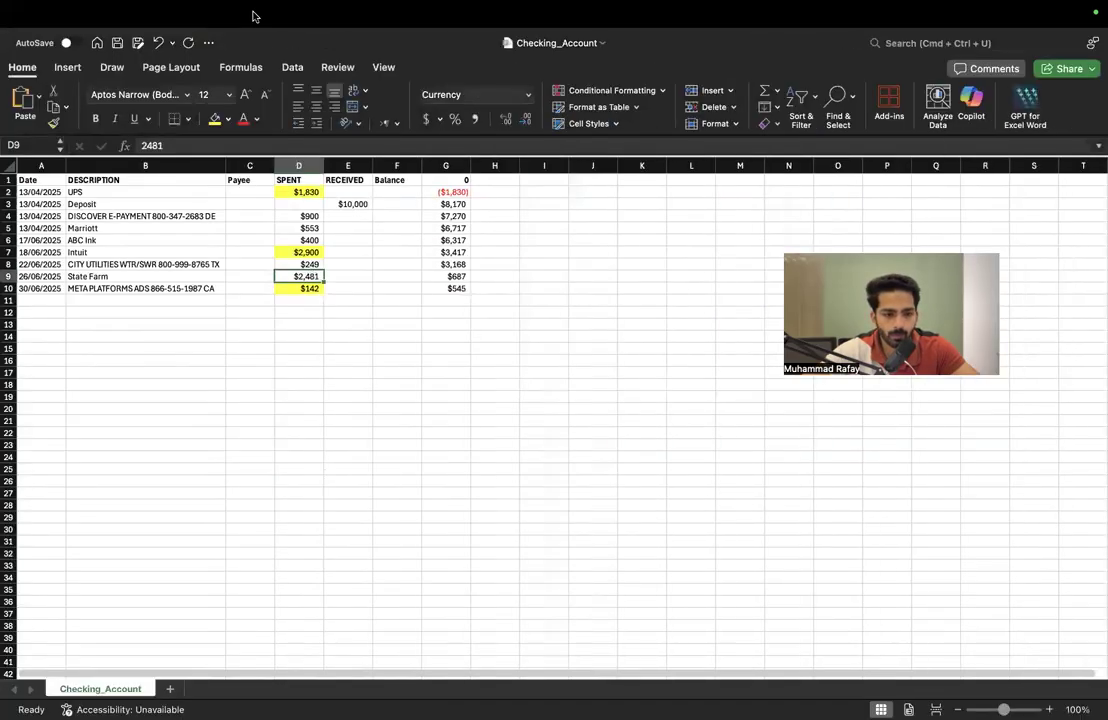
key(ctrl+Left)
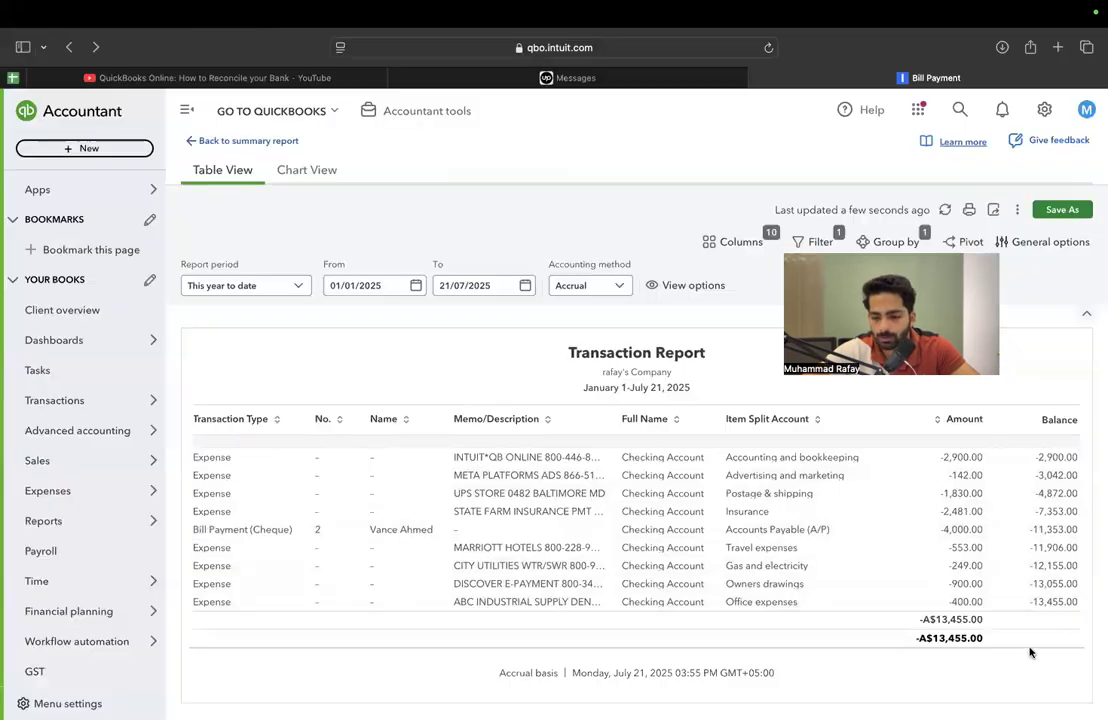
Select the SPENT amounts D2:D10 in Excel to check their sum against the QuickBooks report total
key(ctrl+Right)
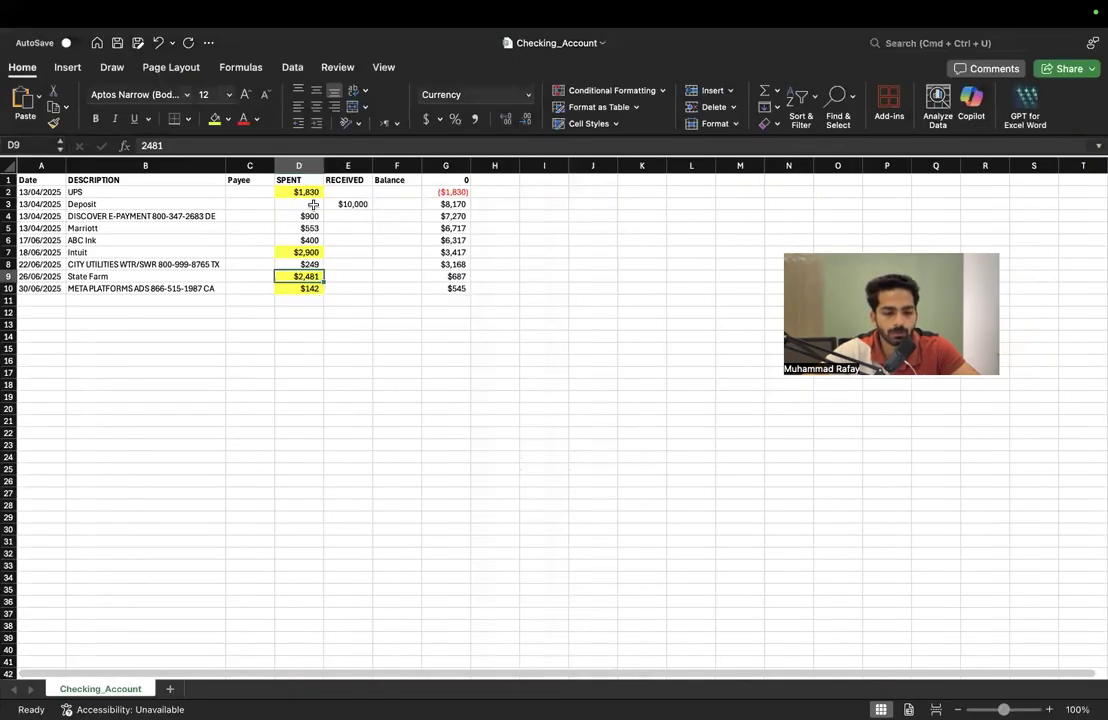
drag(316, 191, 308, 290)
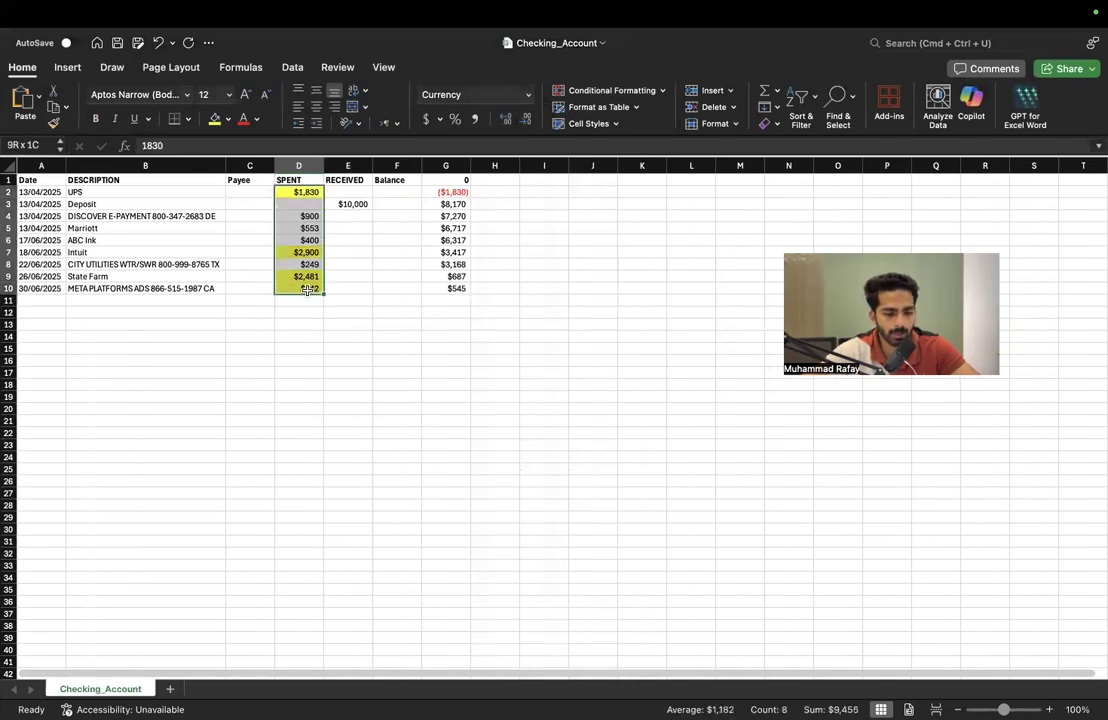
key(ctrl+Left)
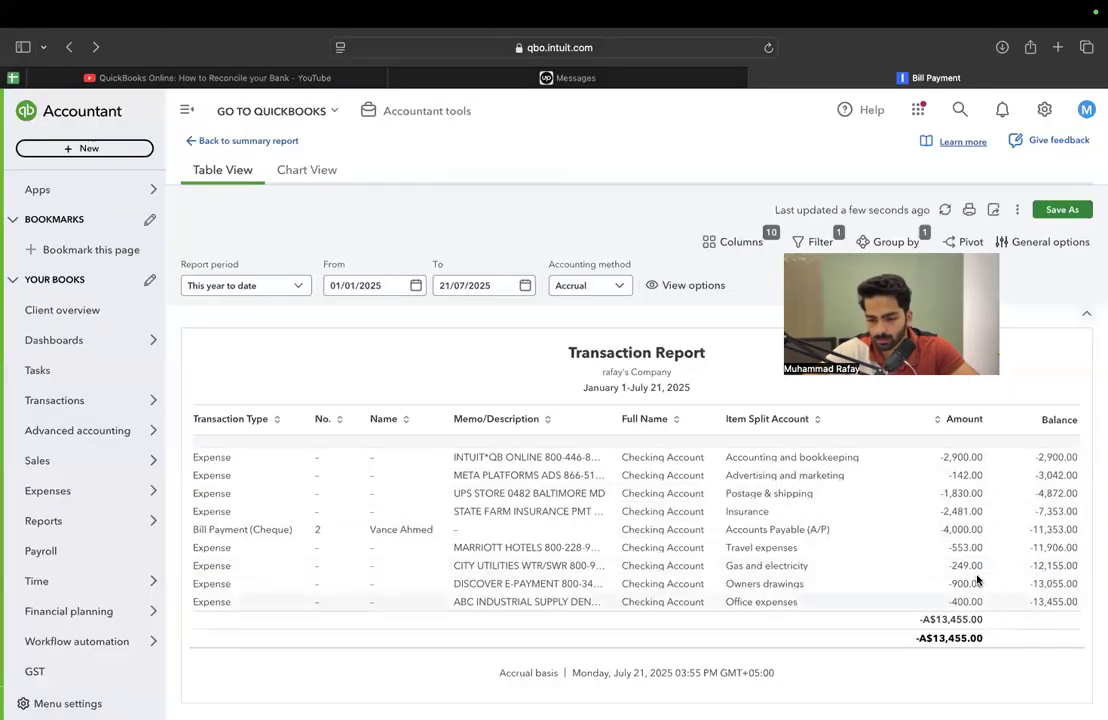
Delete the 4,000.00 bill payment no. 2 from the Checking Account and refresh the Transaction Report
click(977, 530)
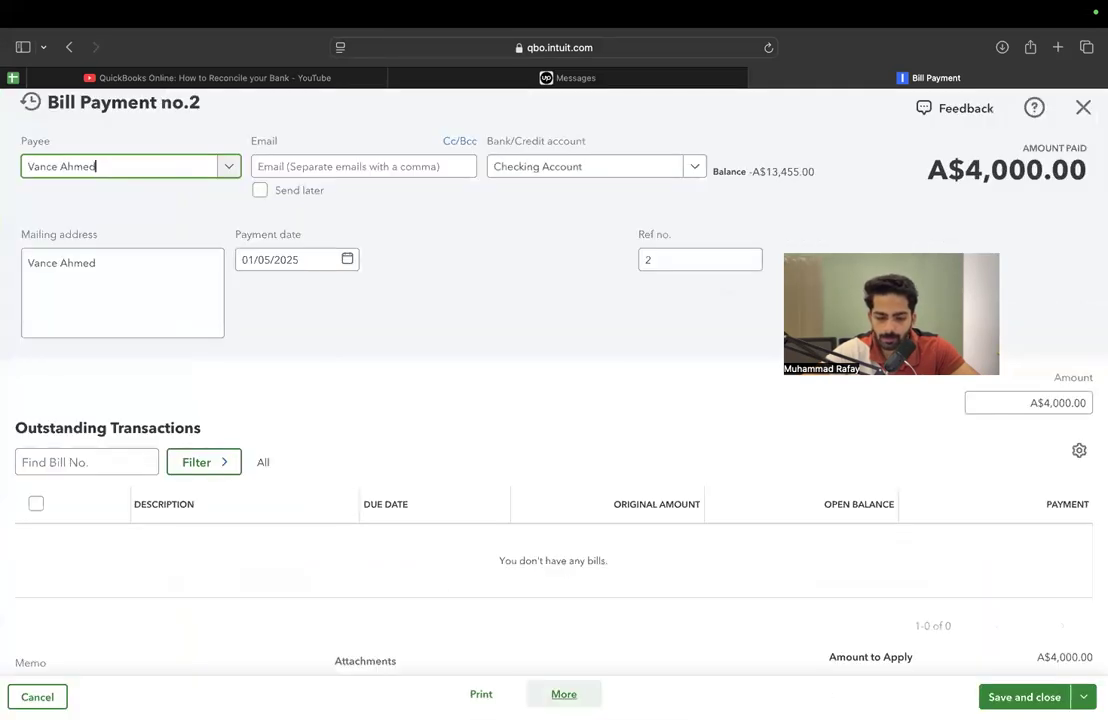
click(564, 692)
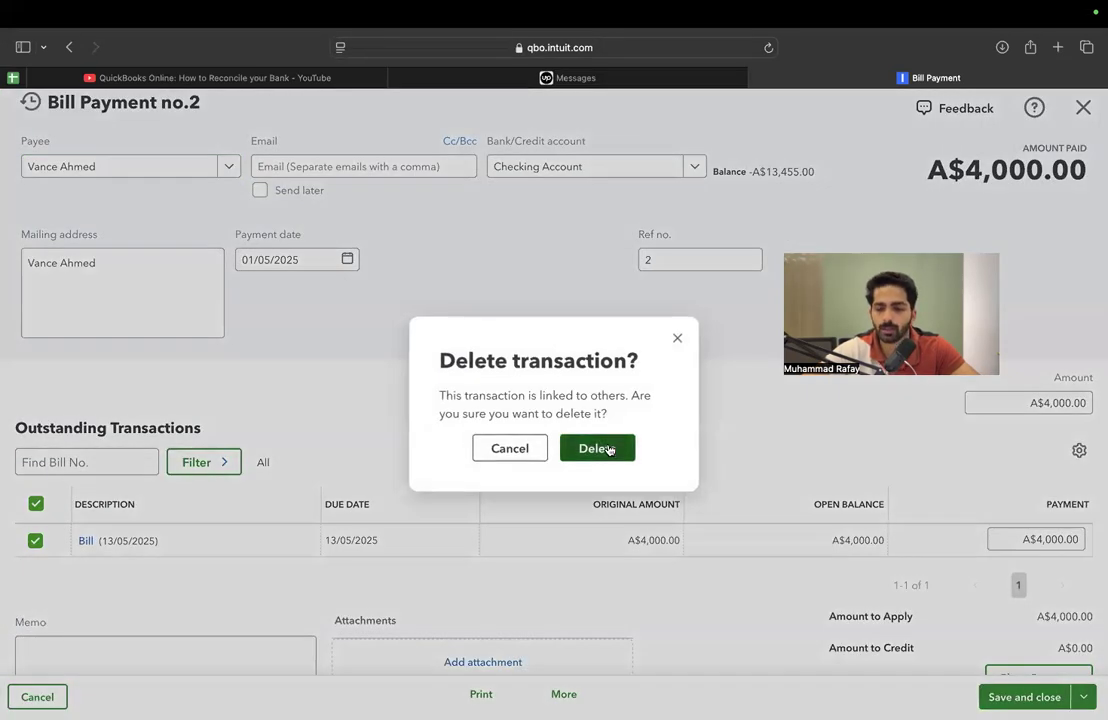
click(597, 449)
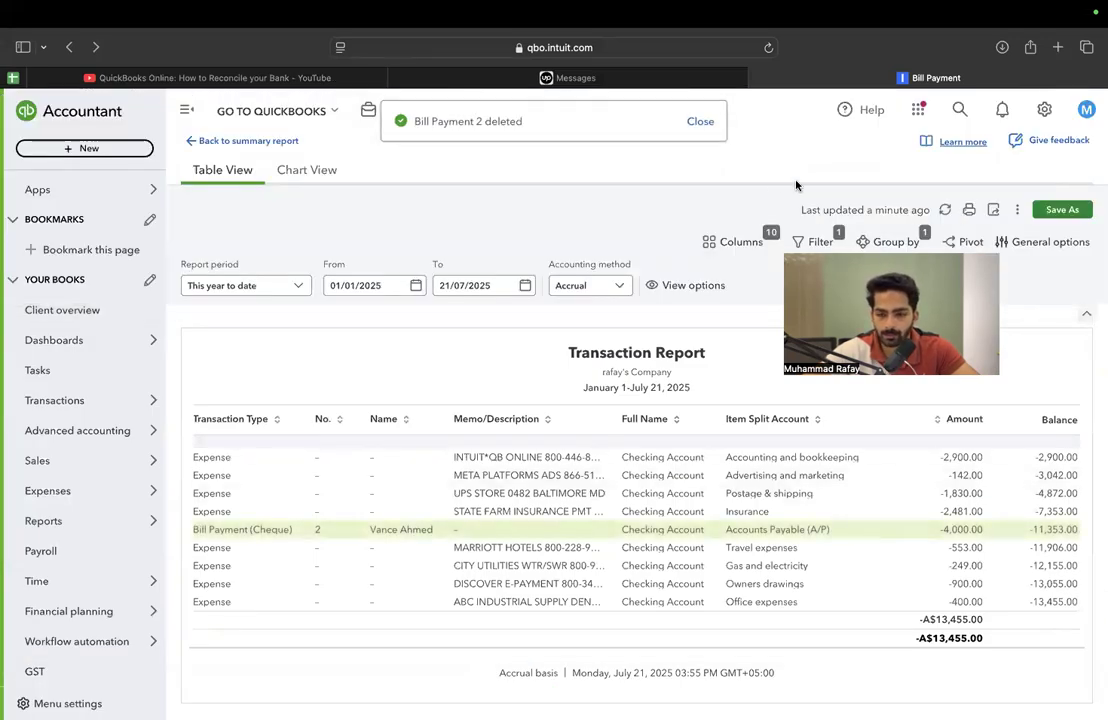
click(947, 214)
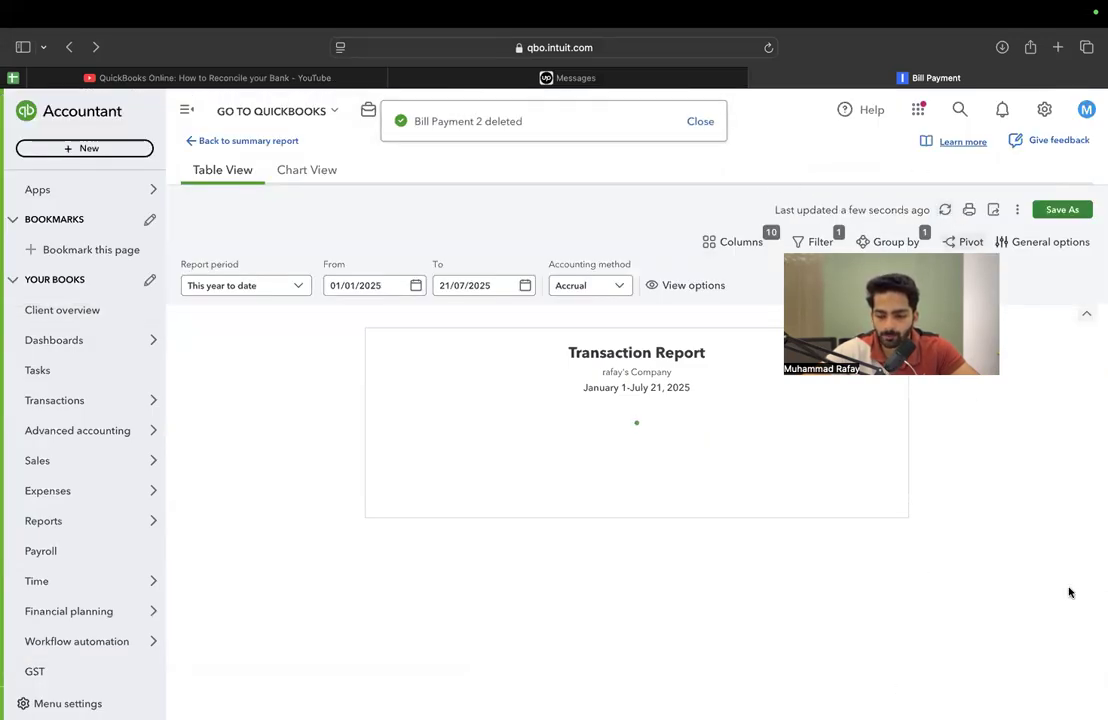
In Excel, highlight the Marriott $553 and CITY UTILITIES $249 amounts in yellow, checking them against the QuickBooks report
scroll(982, 584, right, 2)
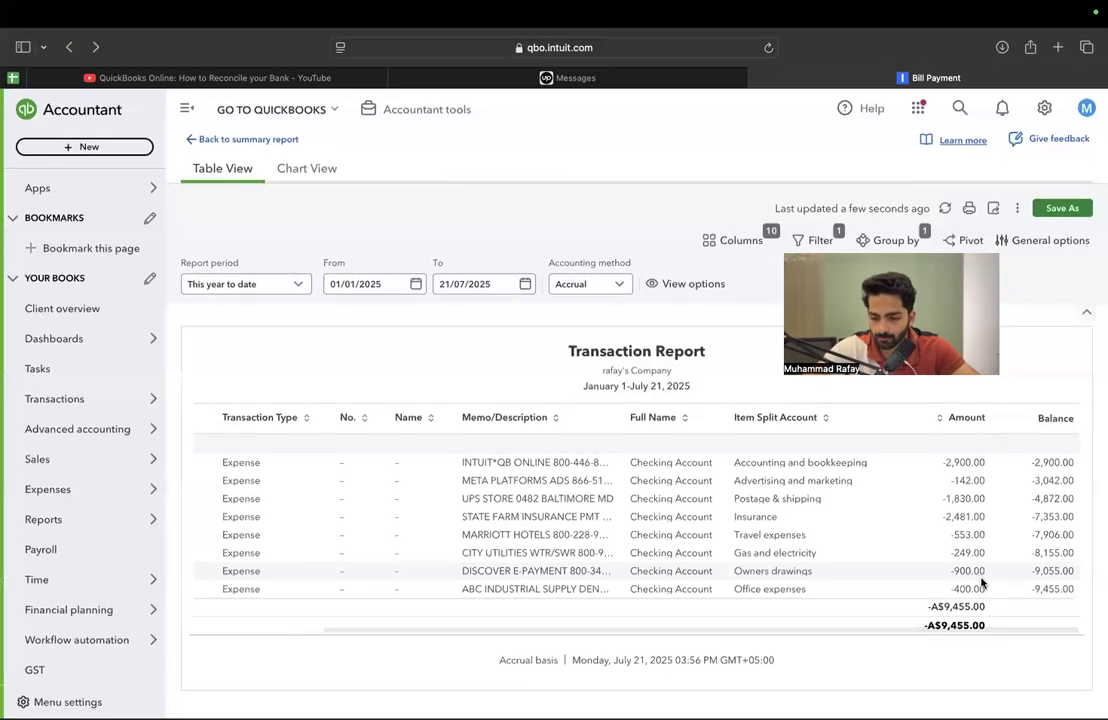
key(super+Tab)
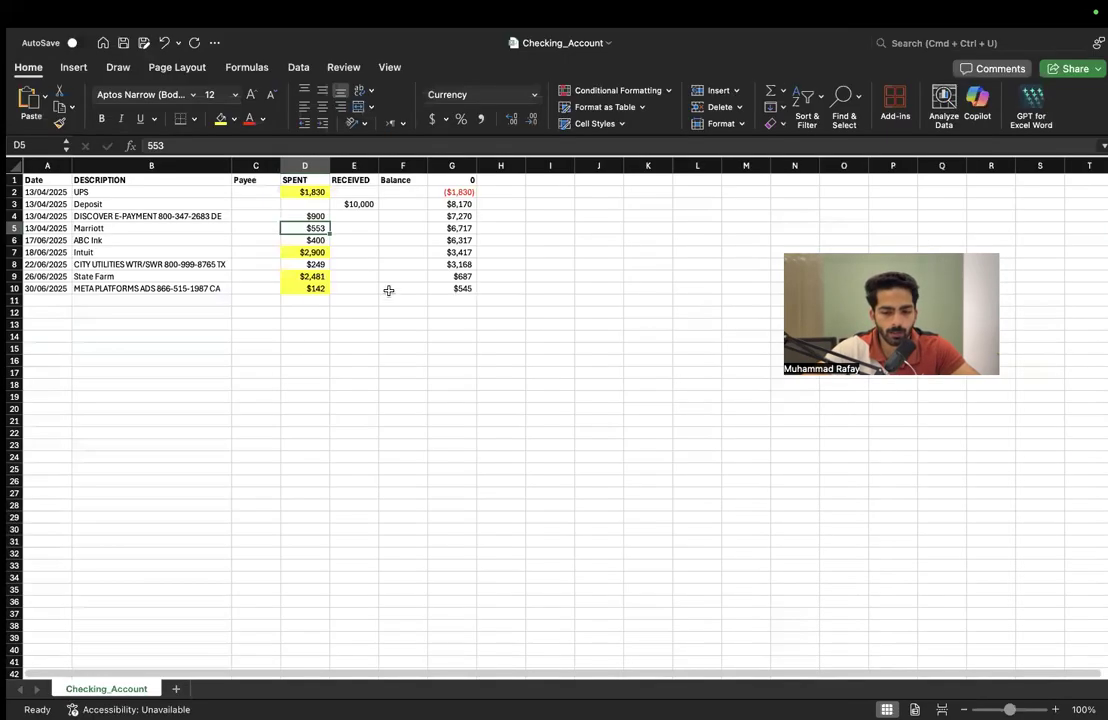
key(super+Tab)
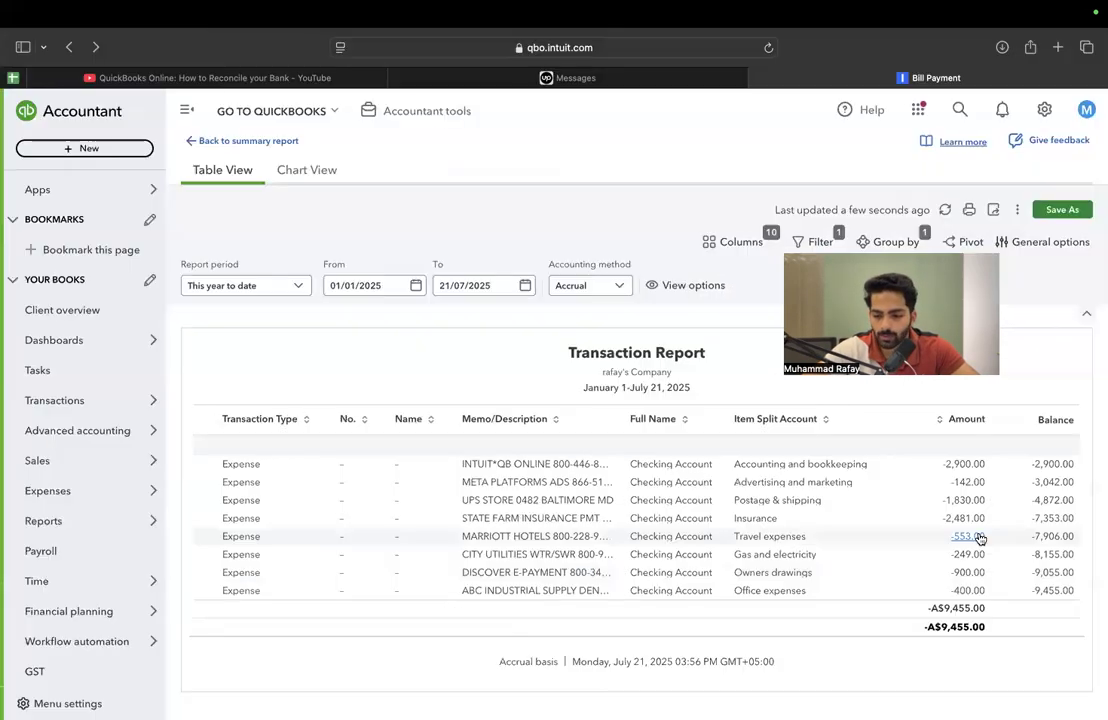
key(super+Tab)
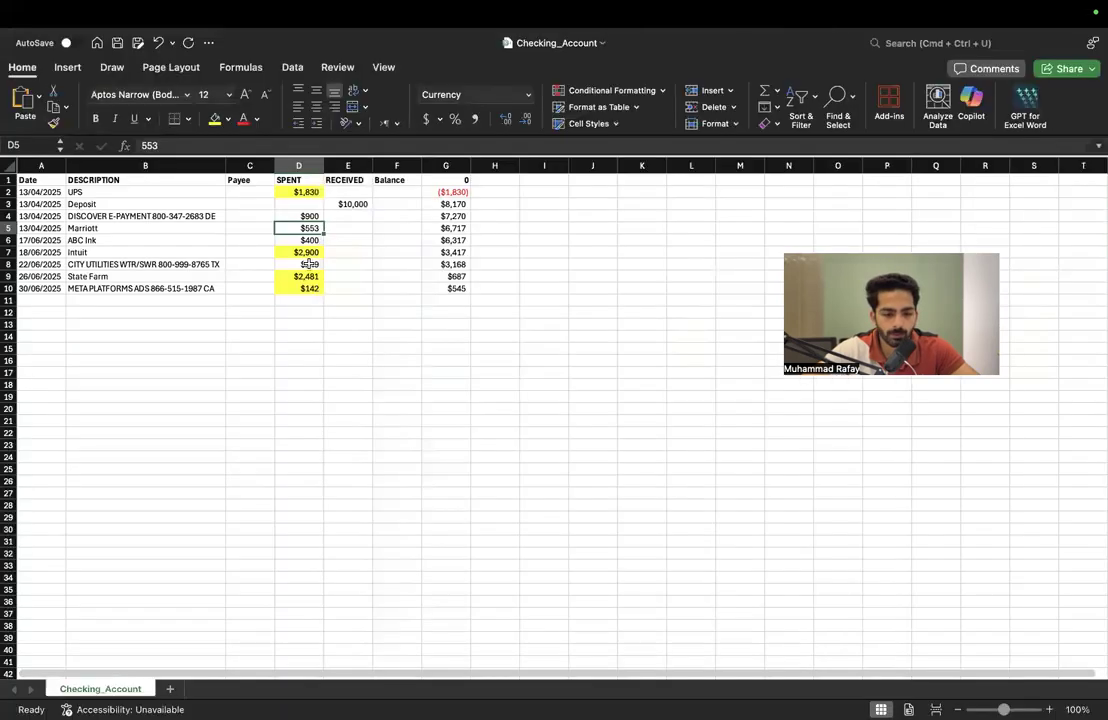
super+click(309, 264)
click(216, 118)
key(super+Tab)
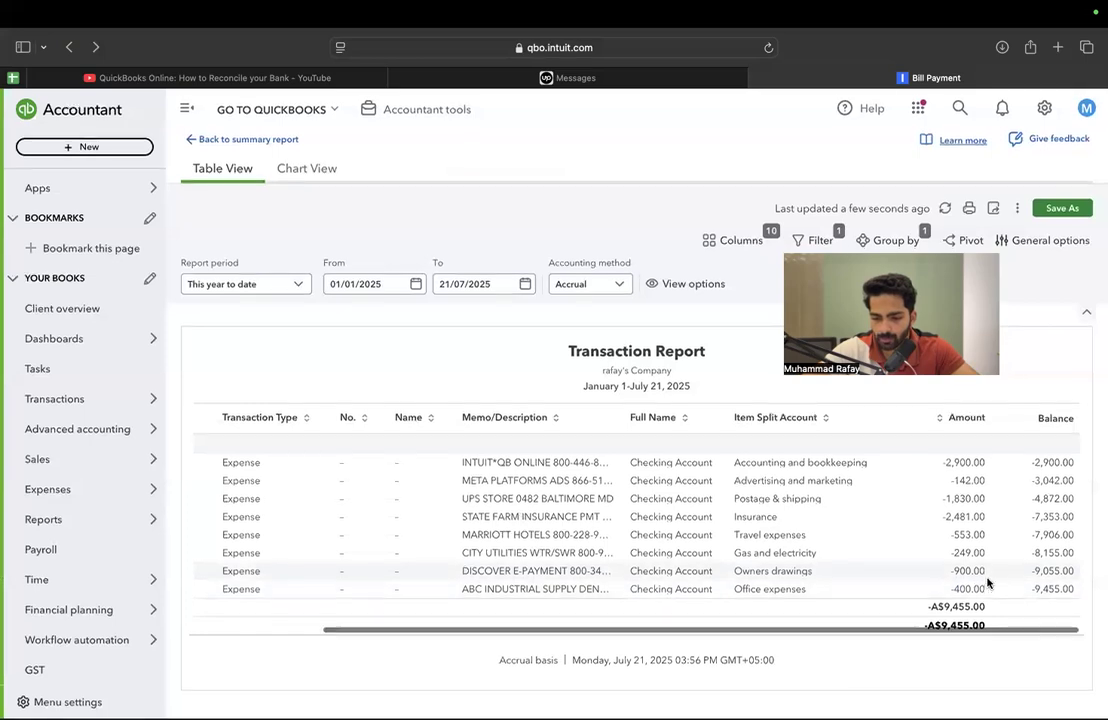
In Excel, highlight the ABC Ink $400 and DISCOVER E-PAYMENT $900 amounts in yellow
key(super+Tab)
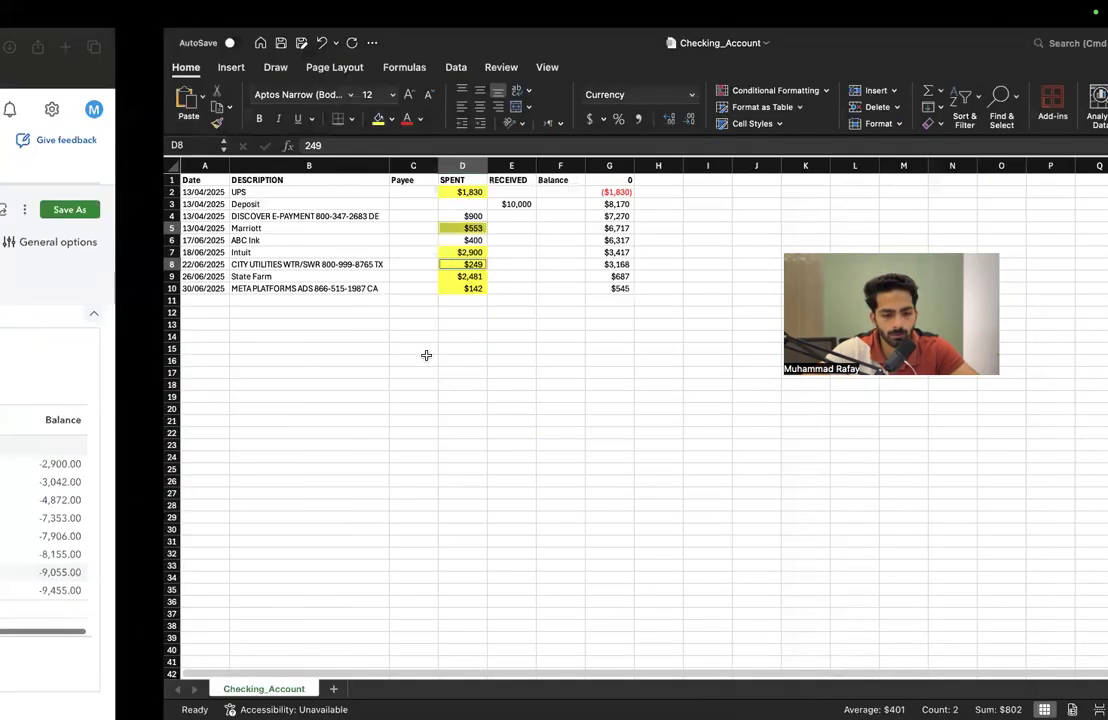
super+click(301, 238)
super+click(304, 216)
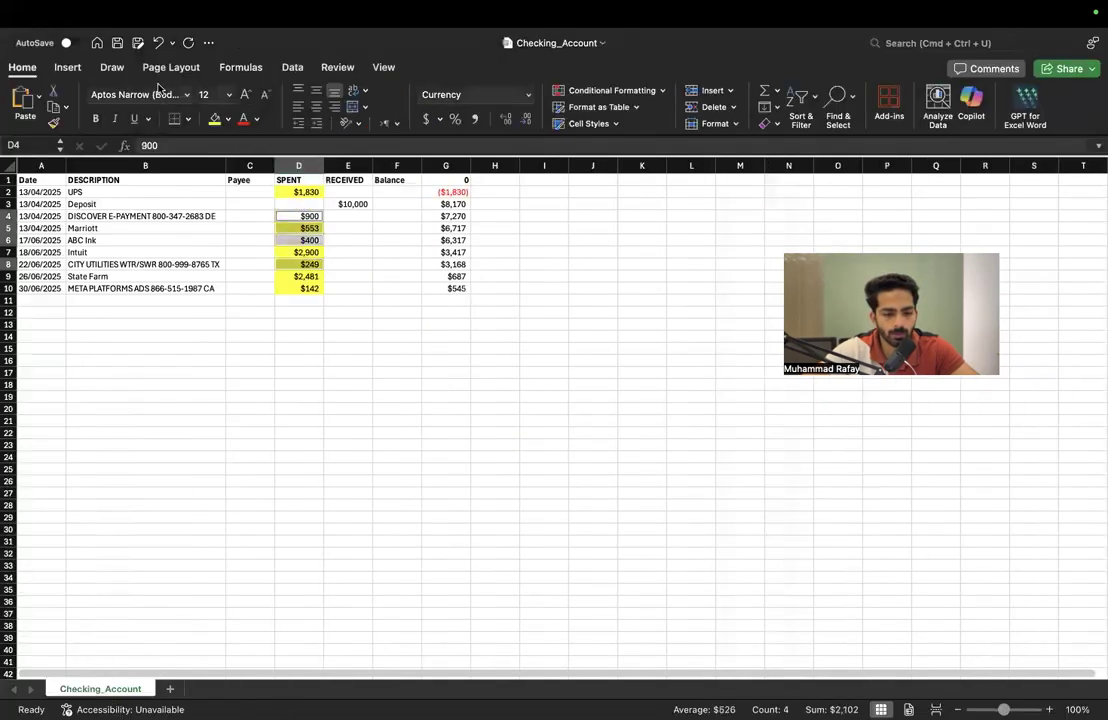
Check the $10,000 Deposit in row 3 and the RECEIVED column in Excel against the QuickBooks report
click(358, 203)
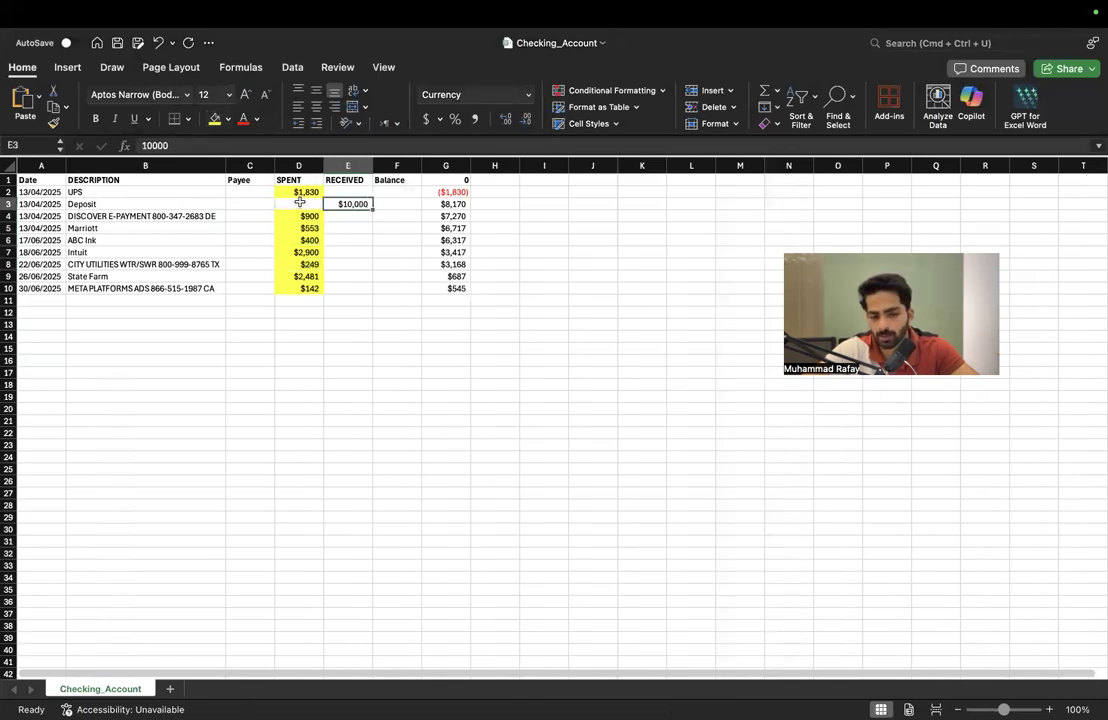
click(349, 165)
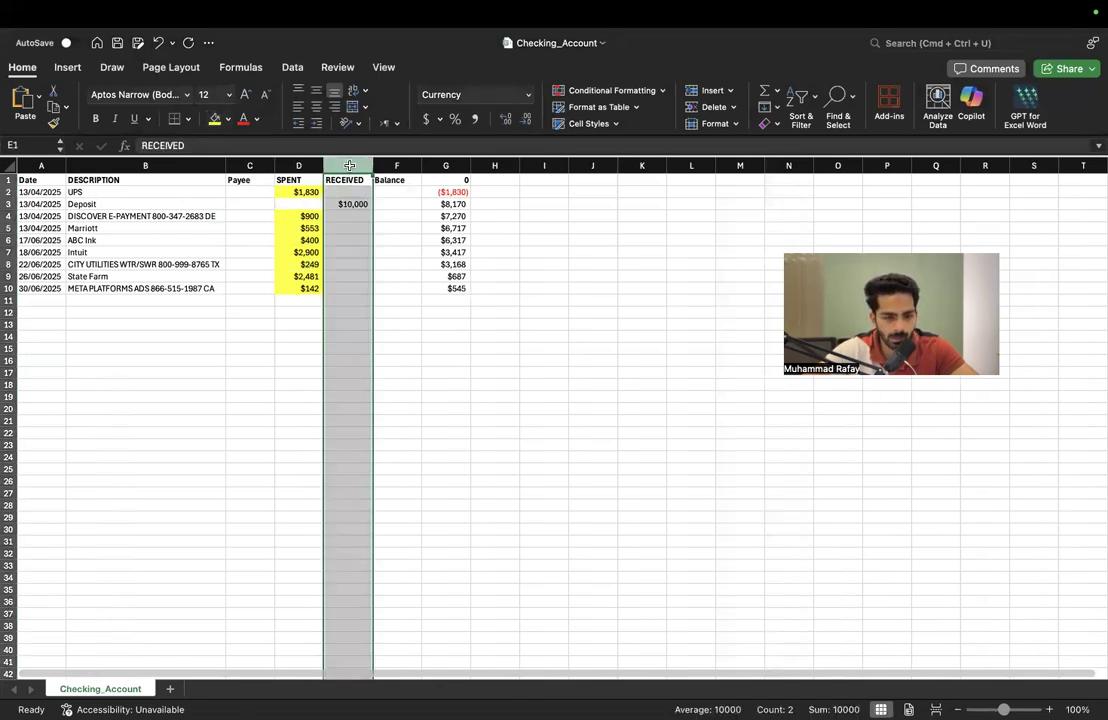
click(7, 203)
key(ctrl+Left)
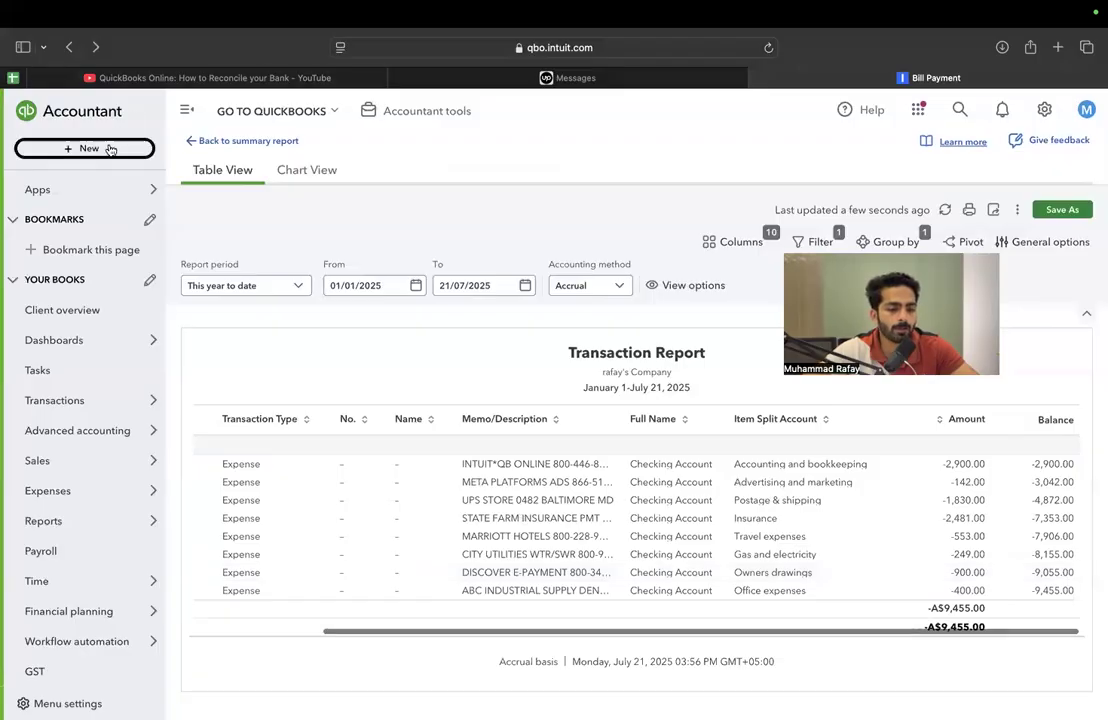
Start a new bank deposit into the Checking Account and date it 13/04/2025, copied from the Excel Deposit row
click(94, 148)
click(433, 261)
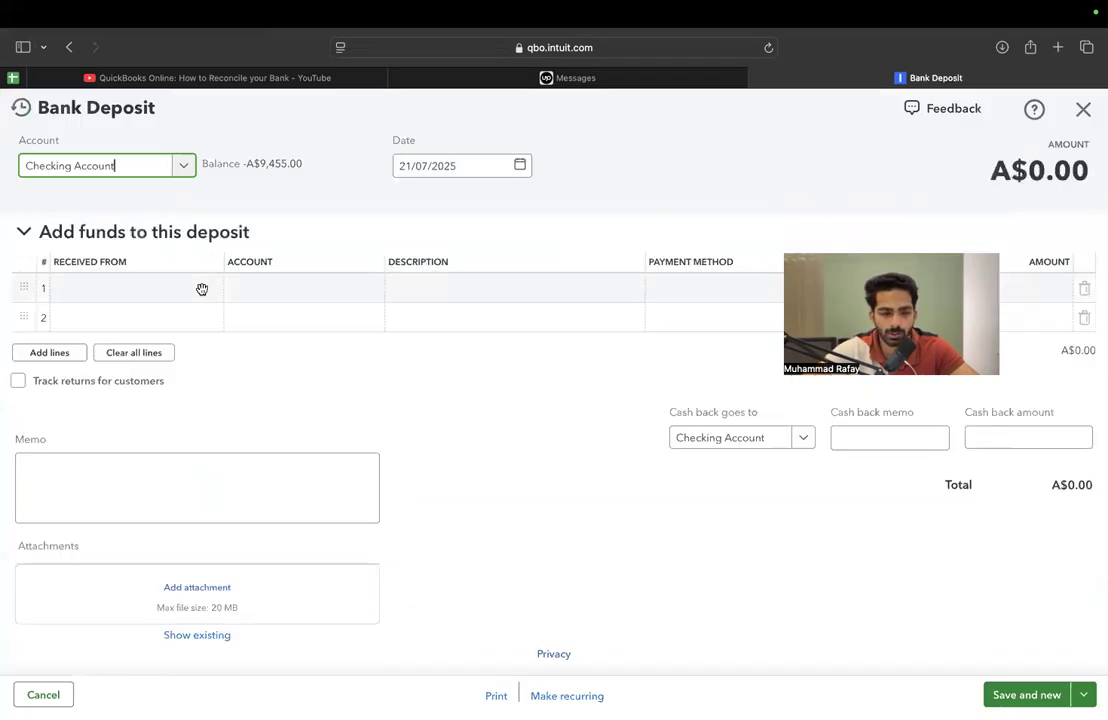
key(ctrl+Right)
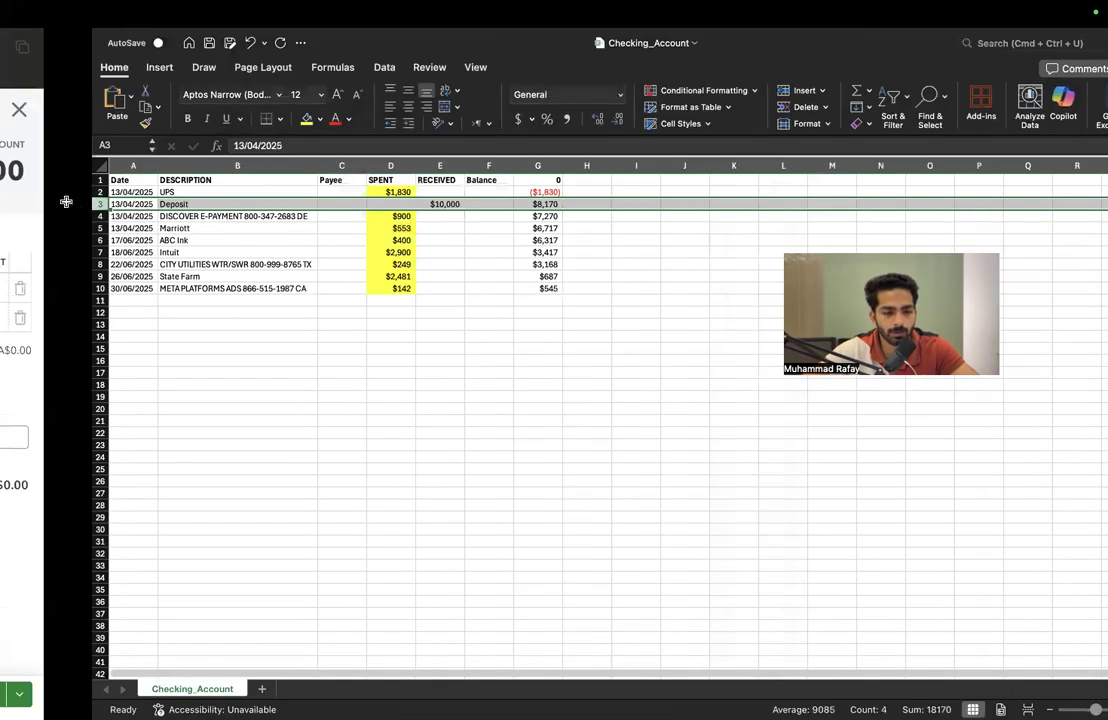
click(67, 202)
click(51, 204)
key(super+c)
key(ctrl+Left)
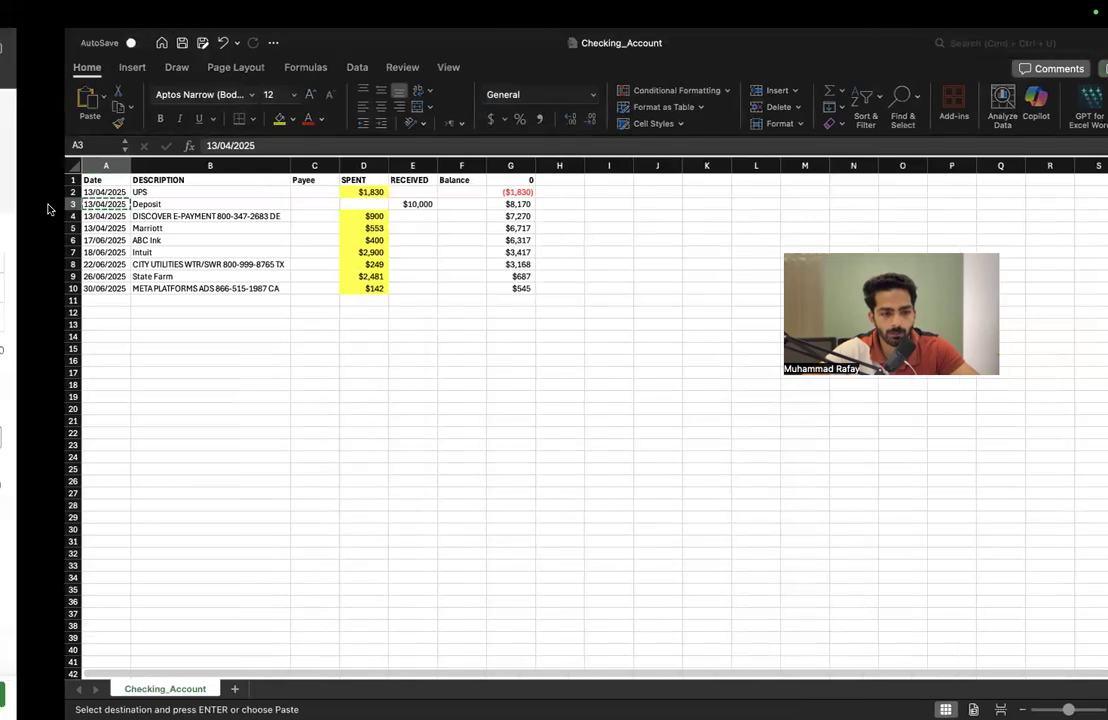
click(483, 167)
key(super+v)
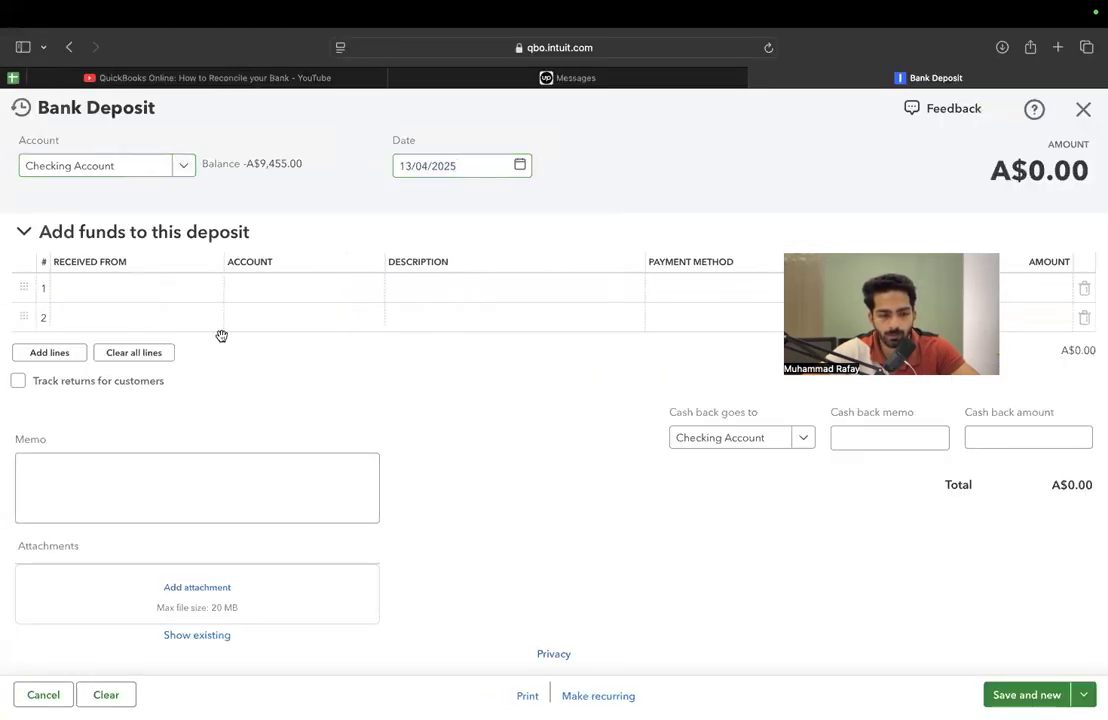
Assign the first deposit line to Sales of Product Income with an amount of A$10,000.00 and save the deposit
click(312, 283)
text(sales)
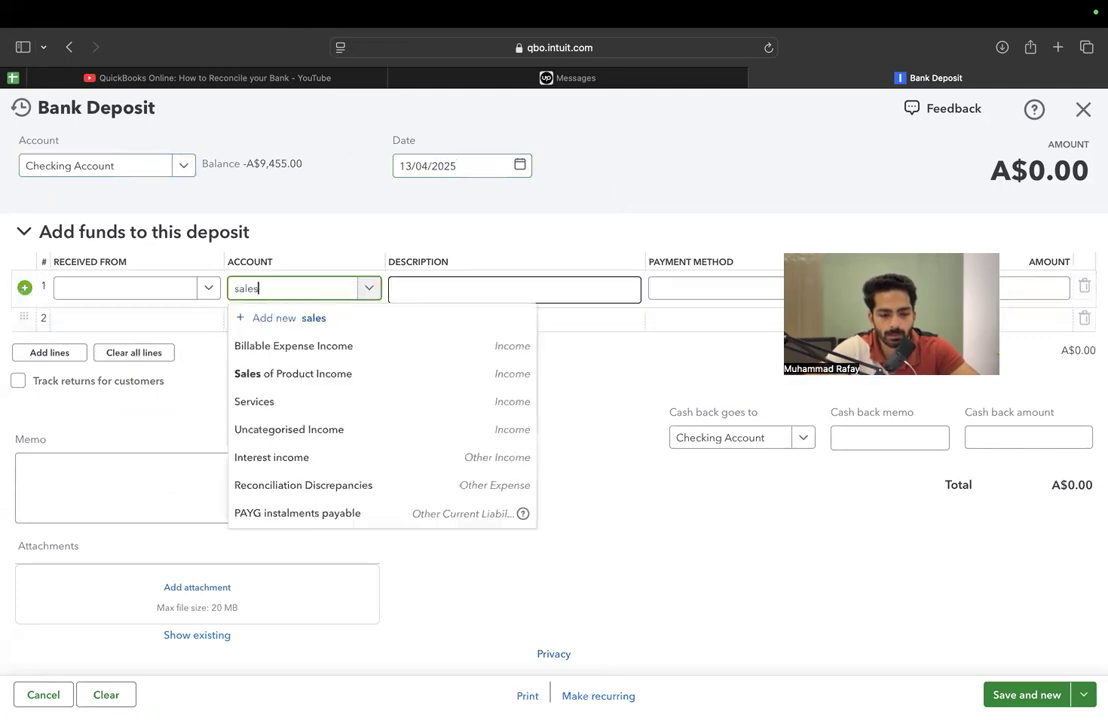
click(299, 373)
click(1043, 292)
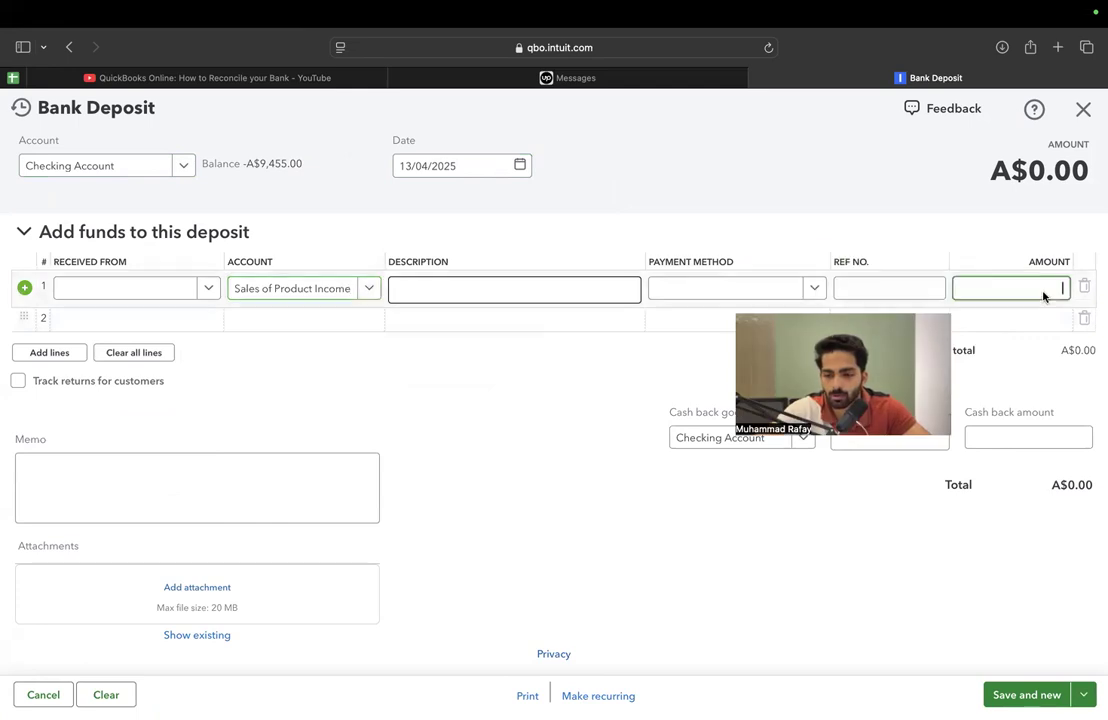
click(869, 162)
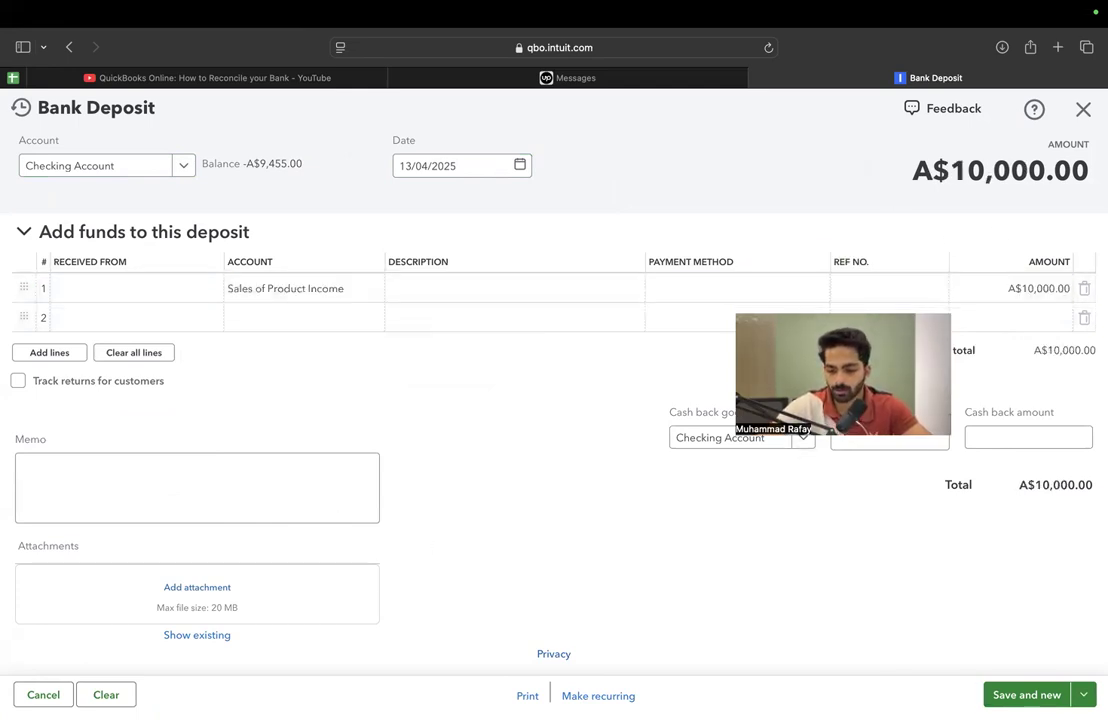
click(1030, 694)
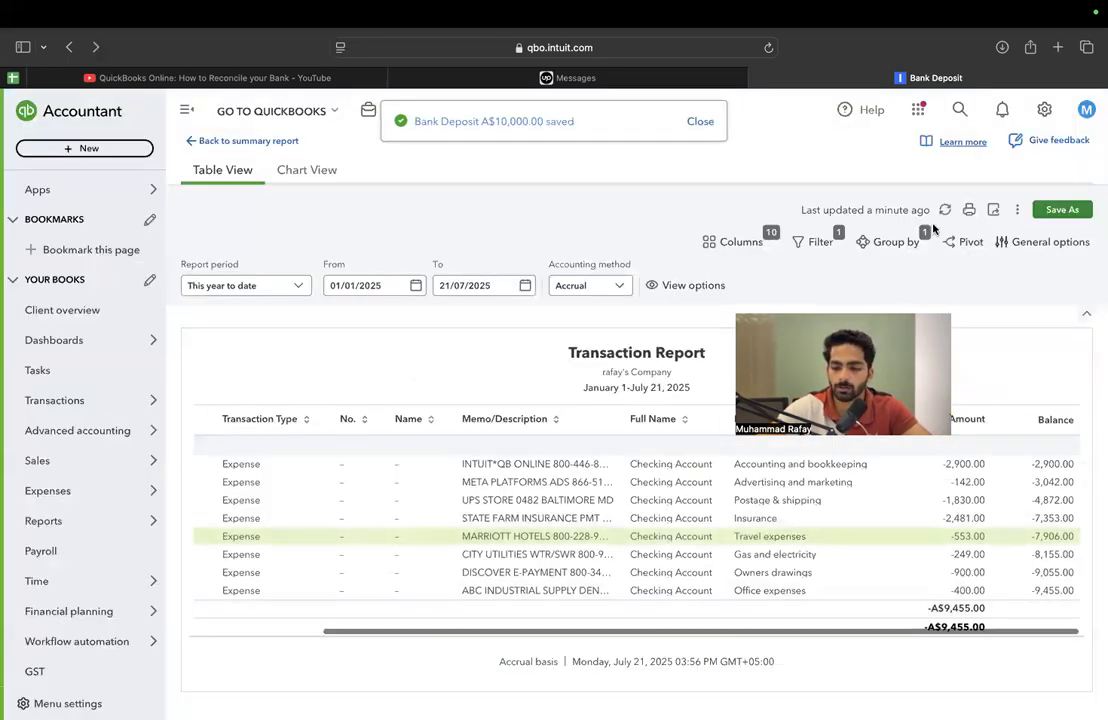
Refresh the Transaction Report, compare its closing balance with the last balance in Excel, and close the blank bank deposit form
click(944, 211)
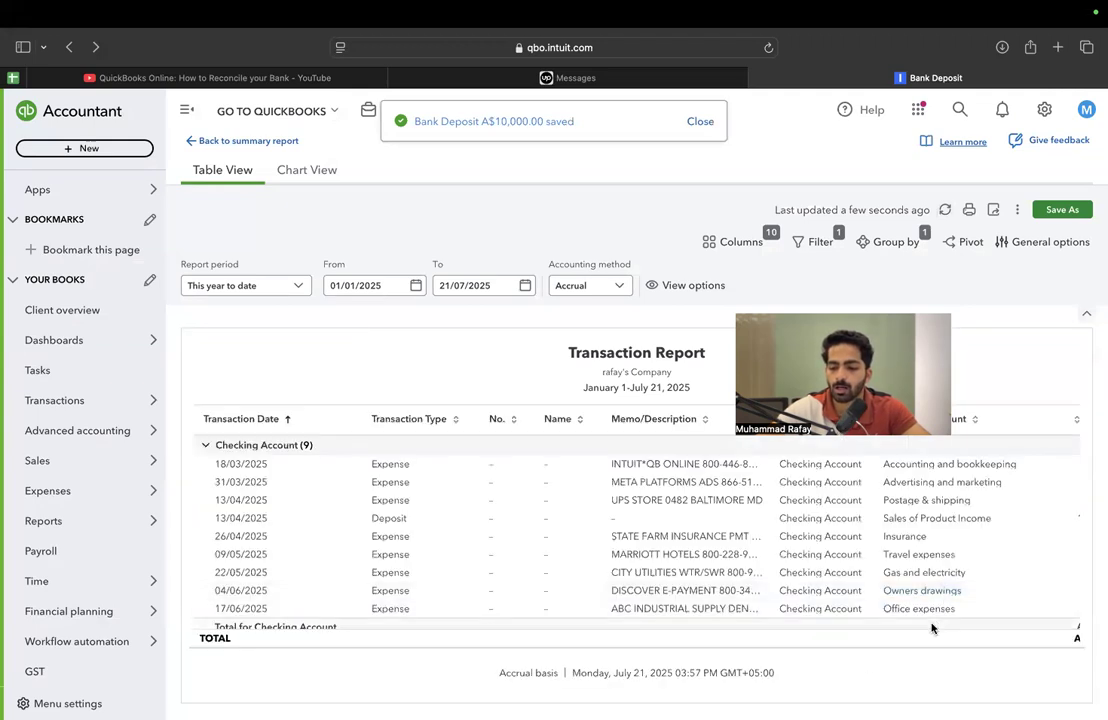
scroll(947, 564, right, 5)
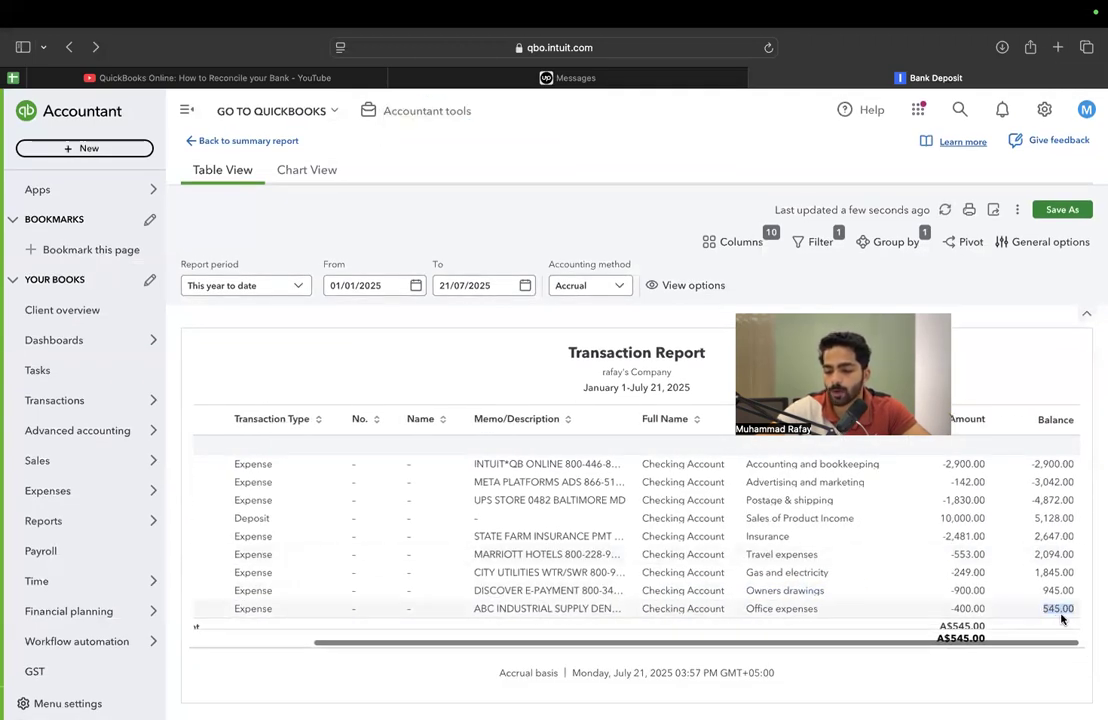
key(super+Tab)
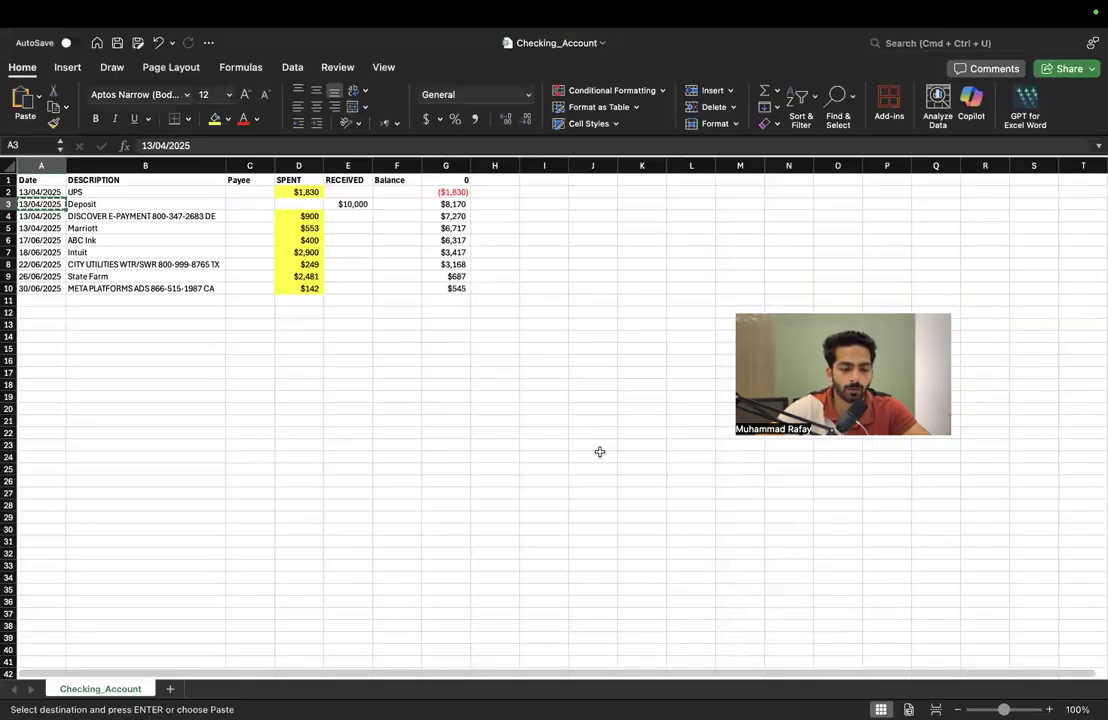
click(463, 288)
key(shift+space)
key(super+Tab)
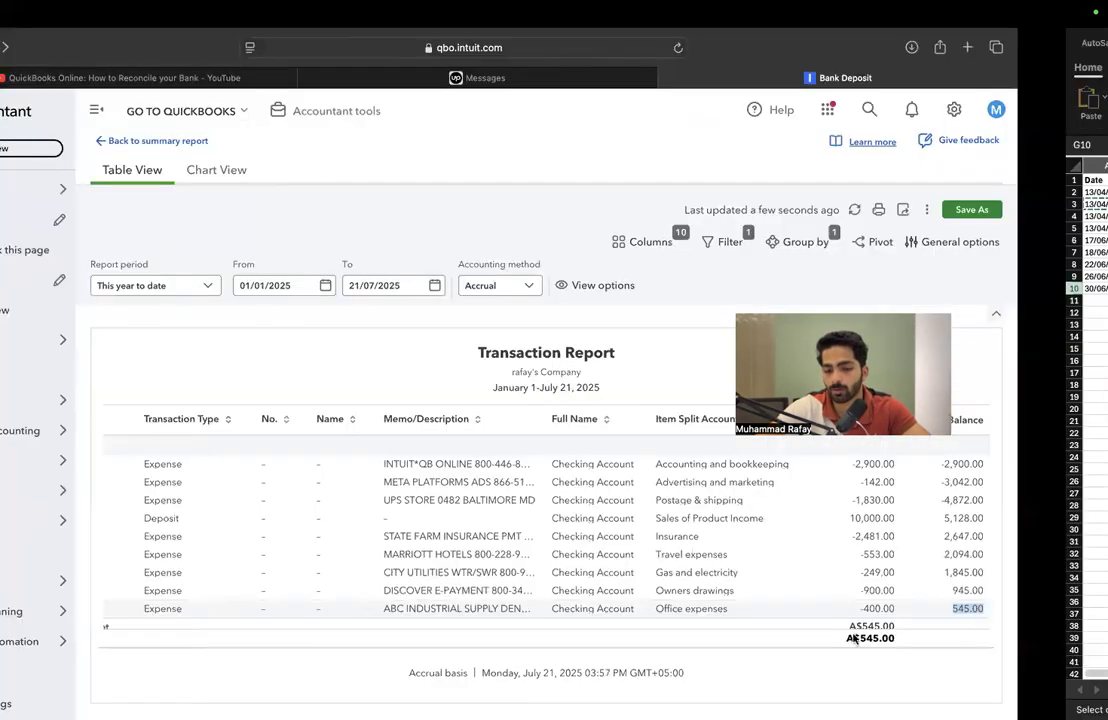
click(910, 460)
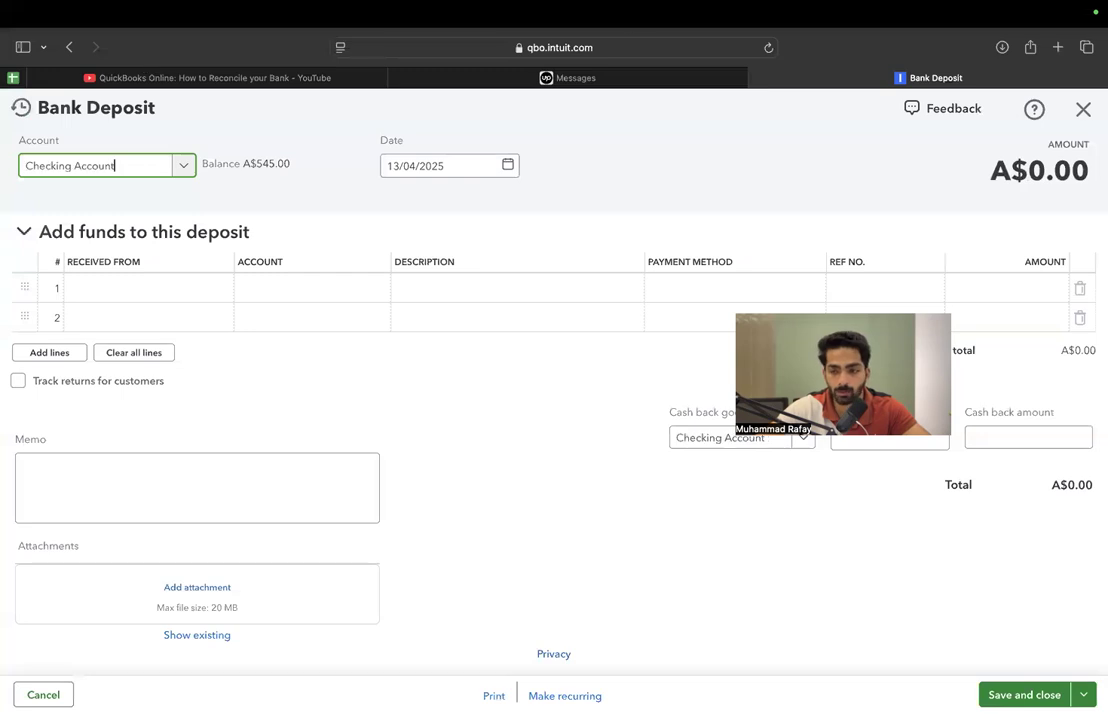
click(1081, 107)
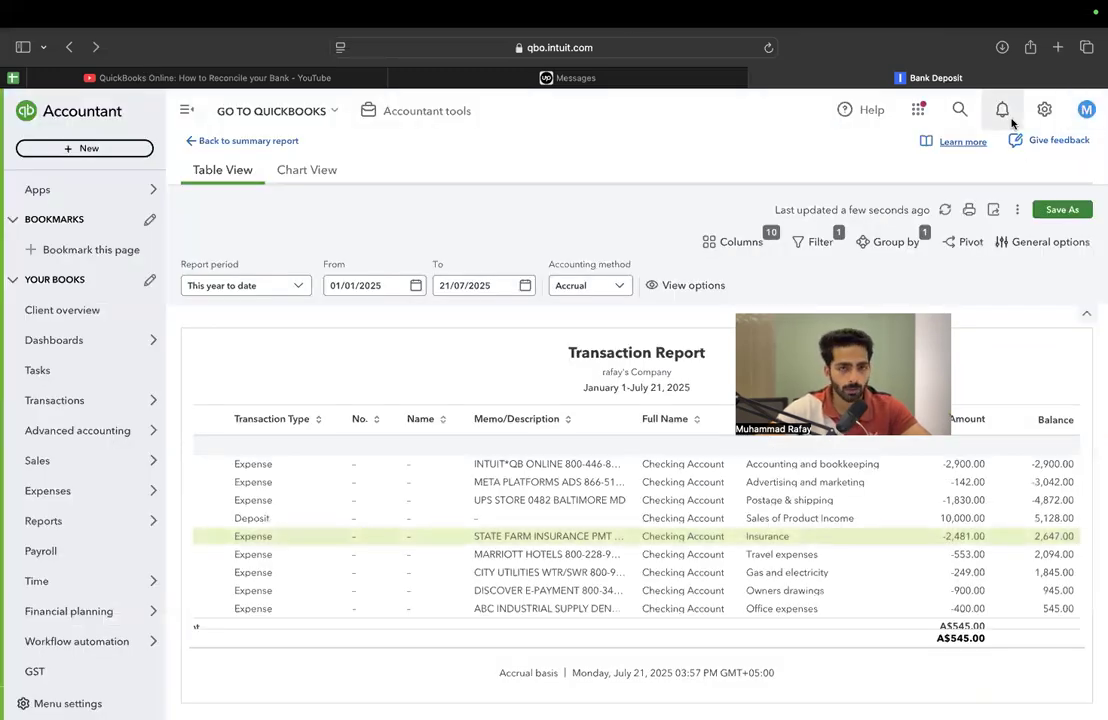
Open the Checking Account's history from the chart of accounts and sort it by date, oldest first
click(1044, 109)
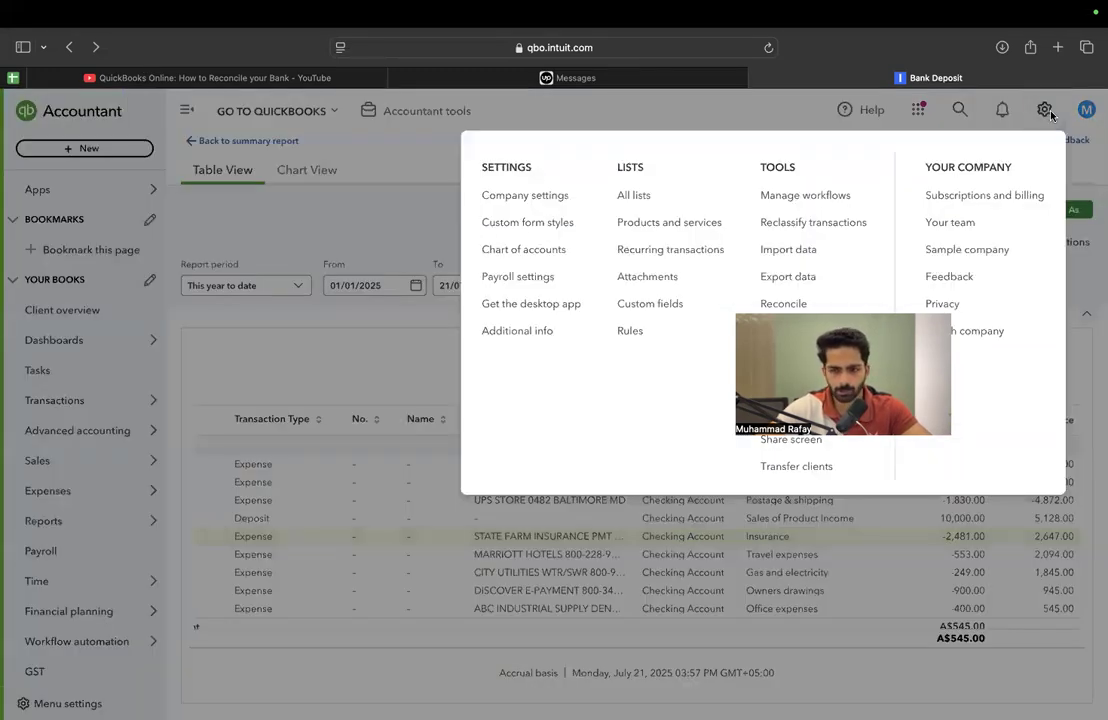
click(537, 251)
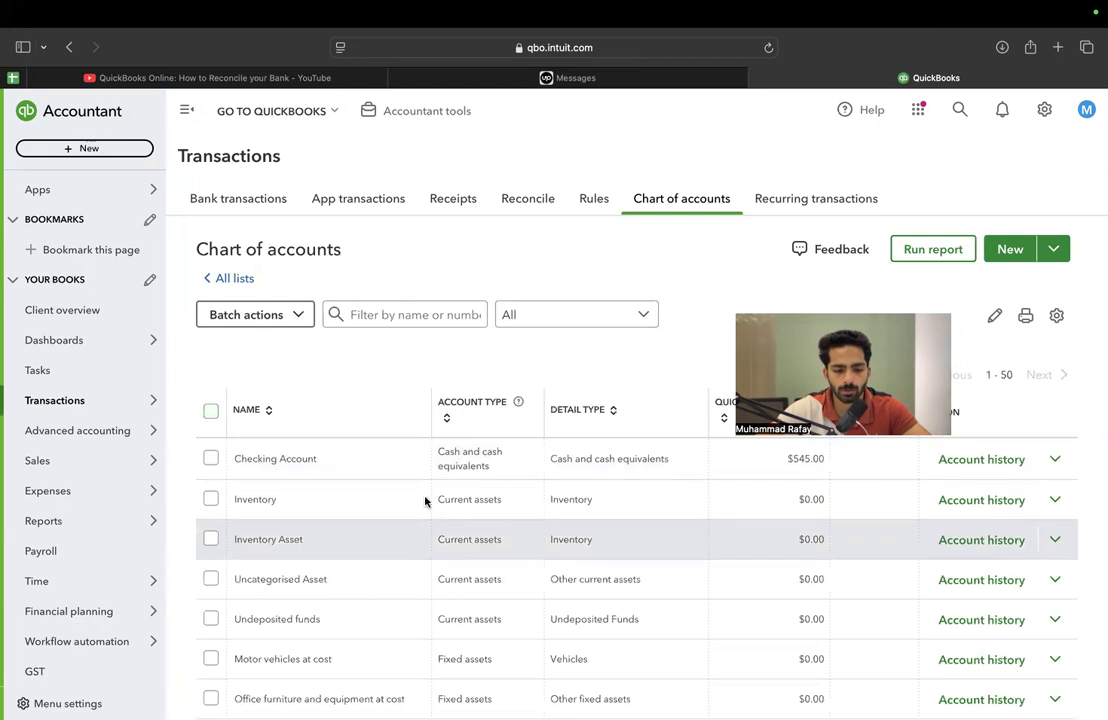
click(972, 458)
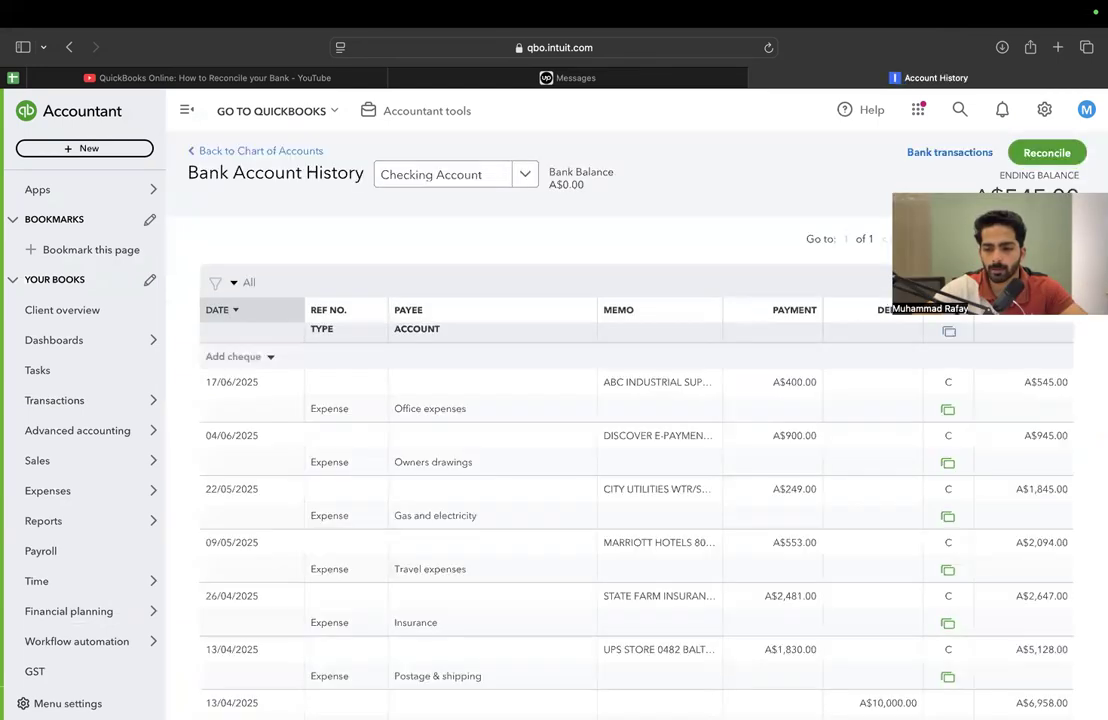
scroll(920, 440, down, 5)
scroll(920, 440, up, 5)
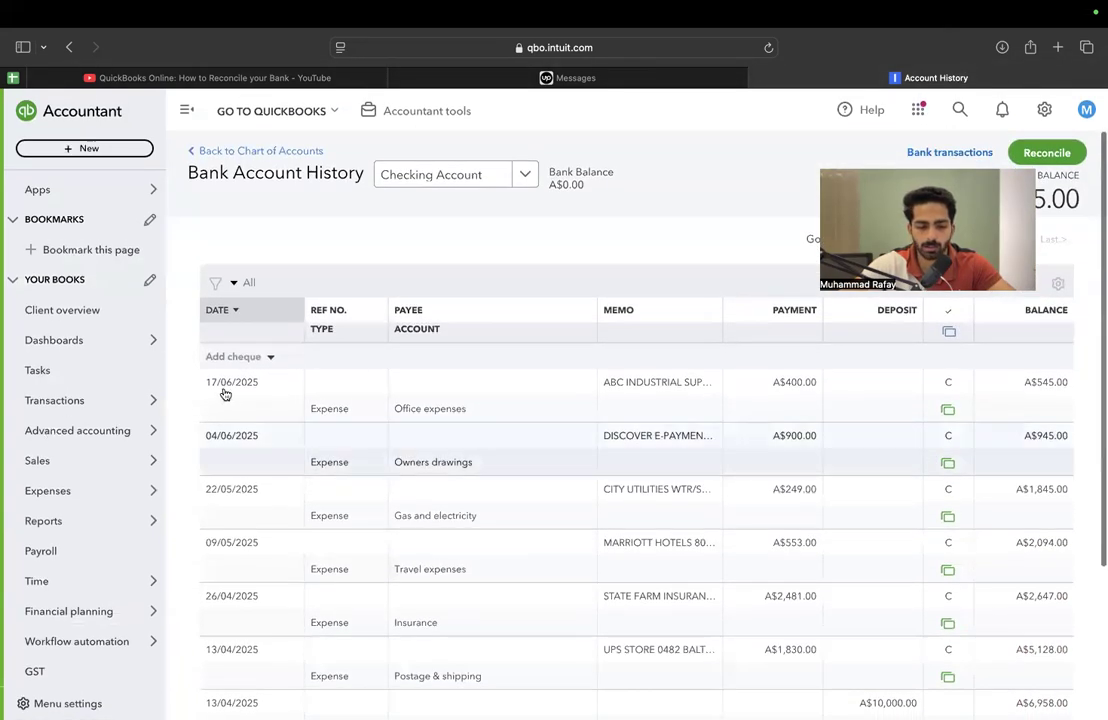
click(223, 310)
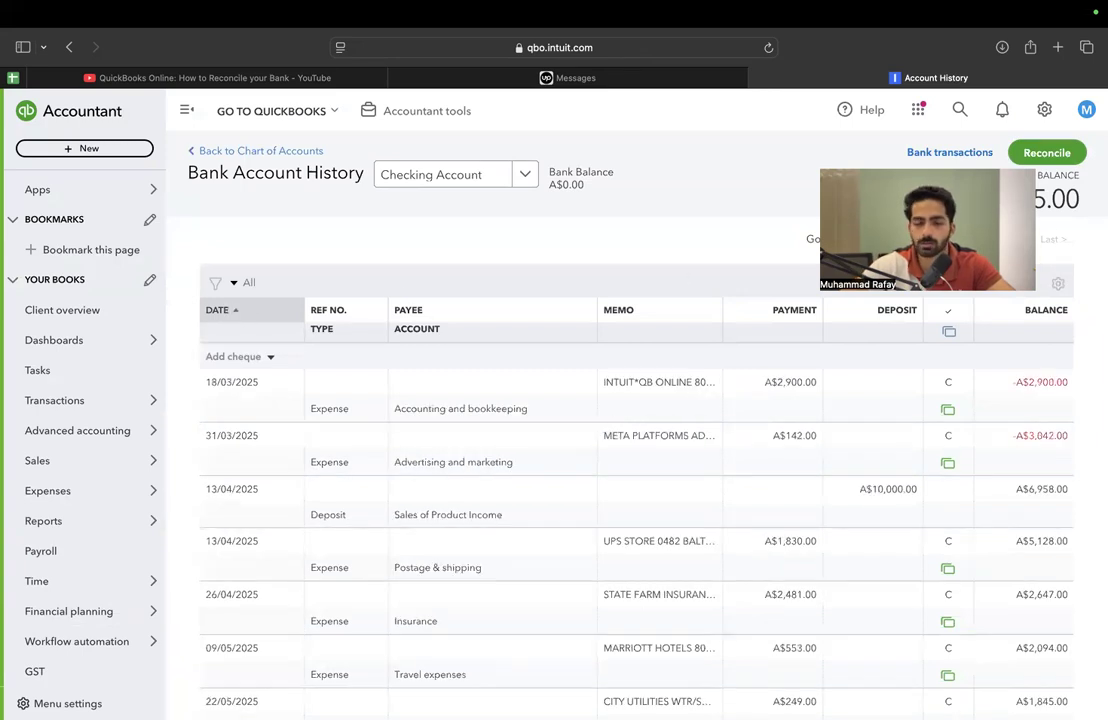
Start reconciling the Checking Account with a statement ending balance of 284.00 and a statement ending date of 21/07/2025
click(1052, 151)
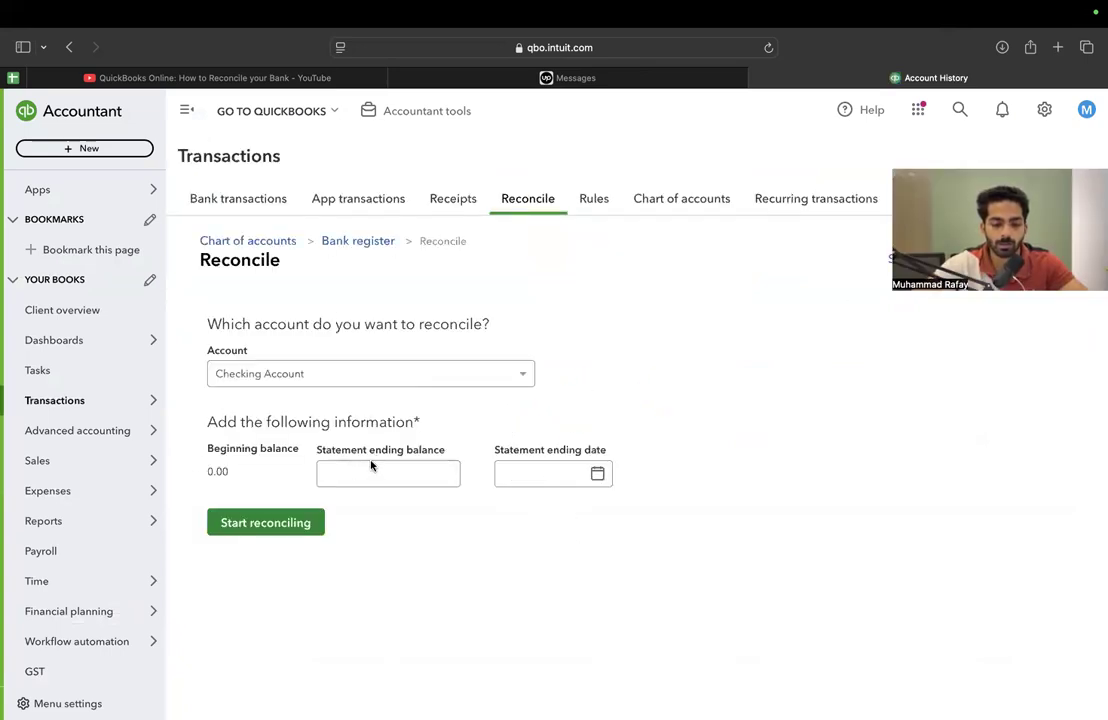
click(599, 474)
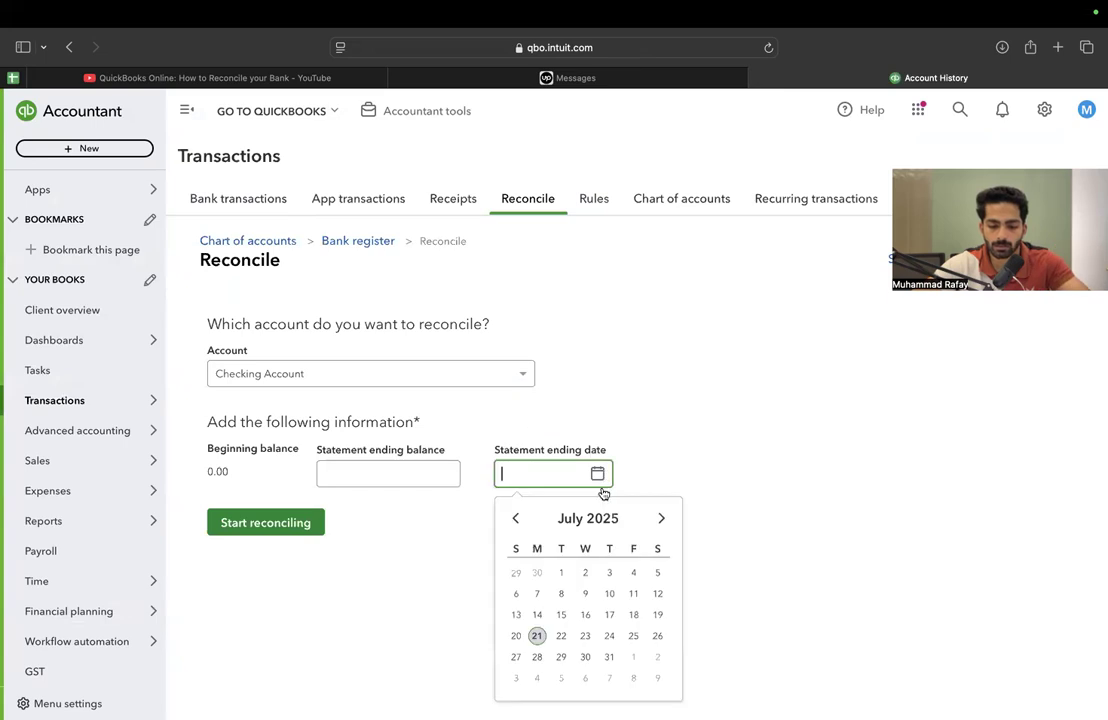
click(537, 636)
click(388, 470)
text(28491)
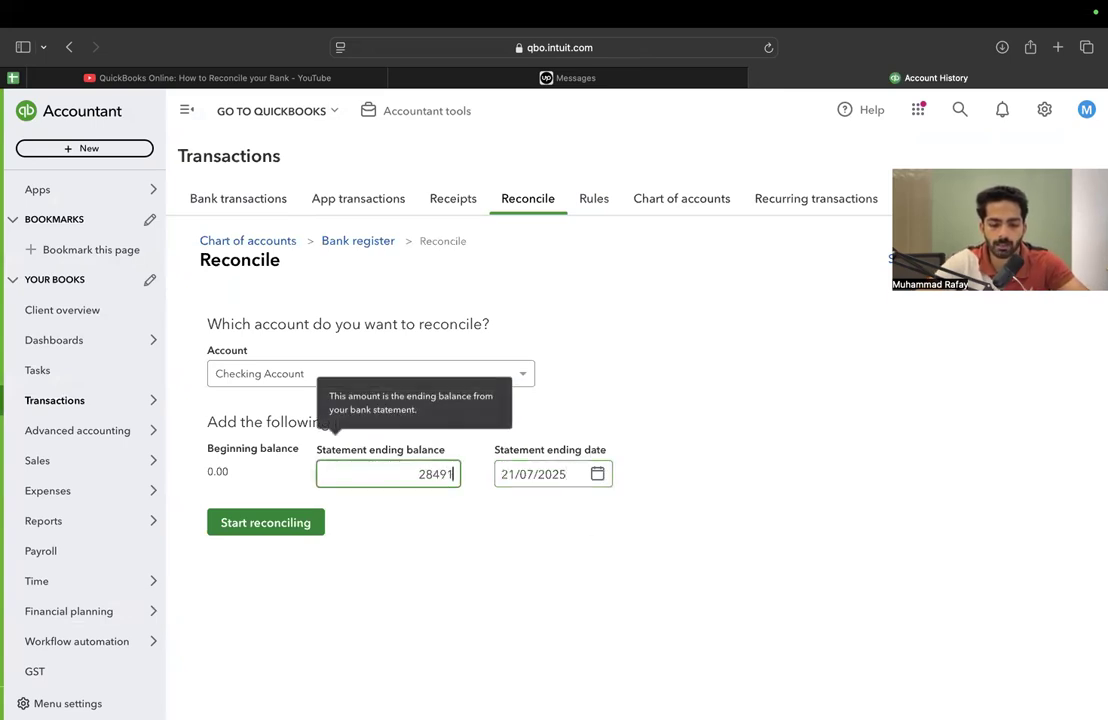
click(272, 518)
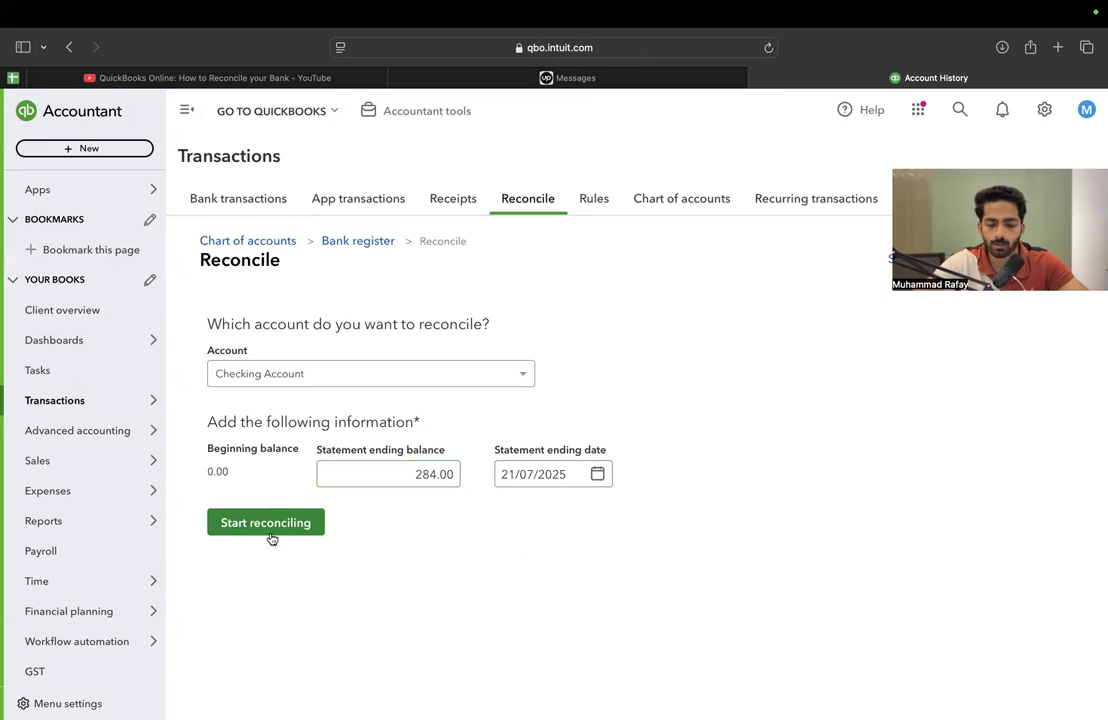